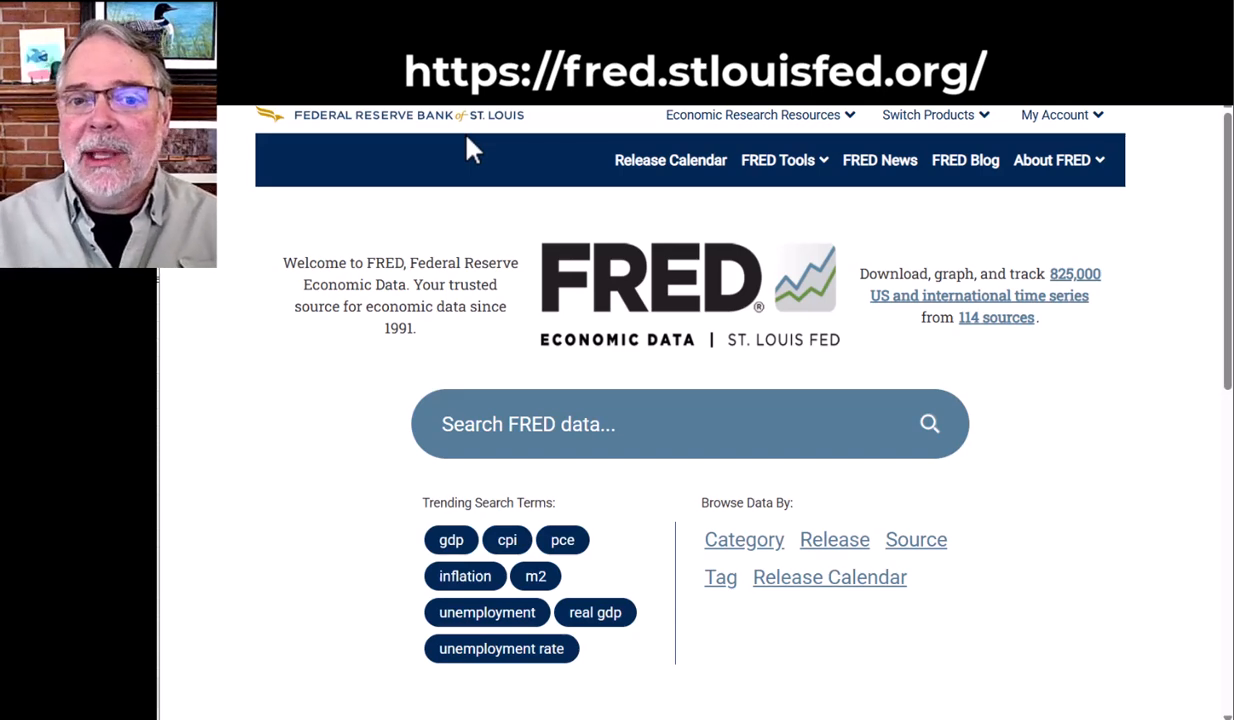
# Search the FRED data for "US imports"
pyautogui.click(474, 435)
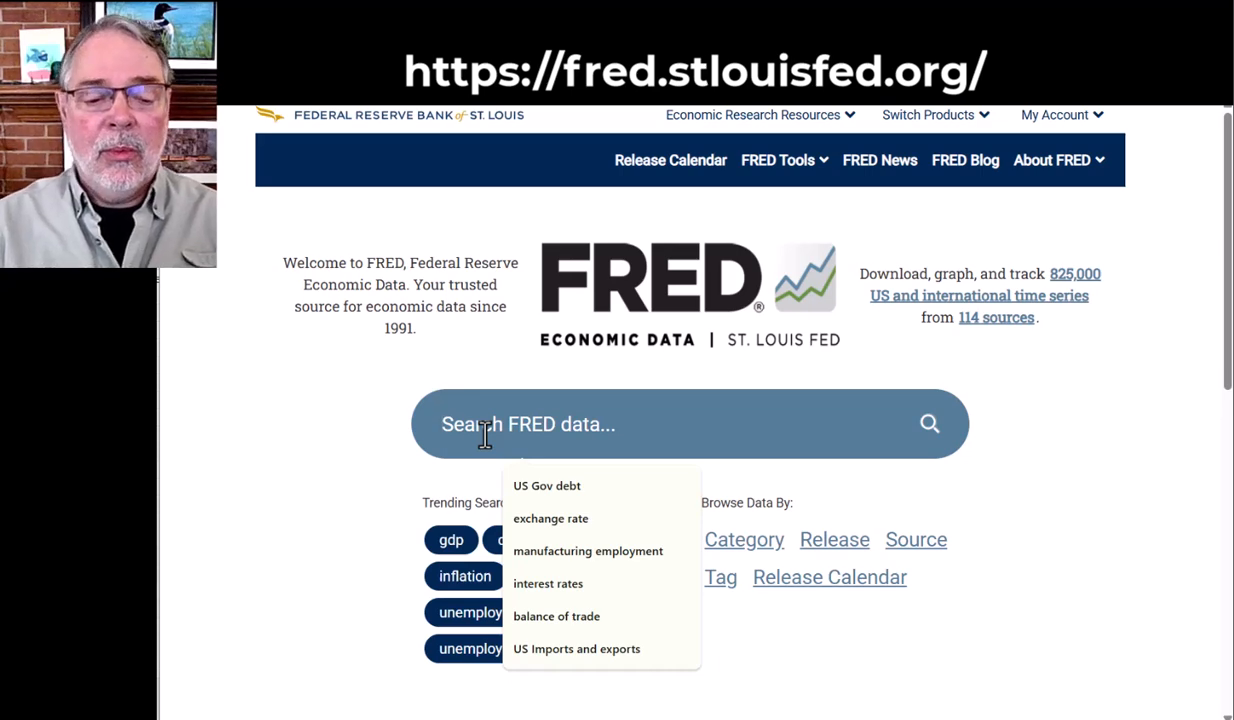
pyautogui.write('U')
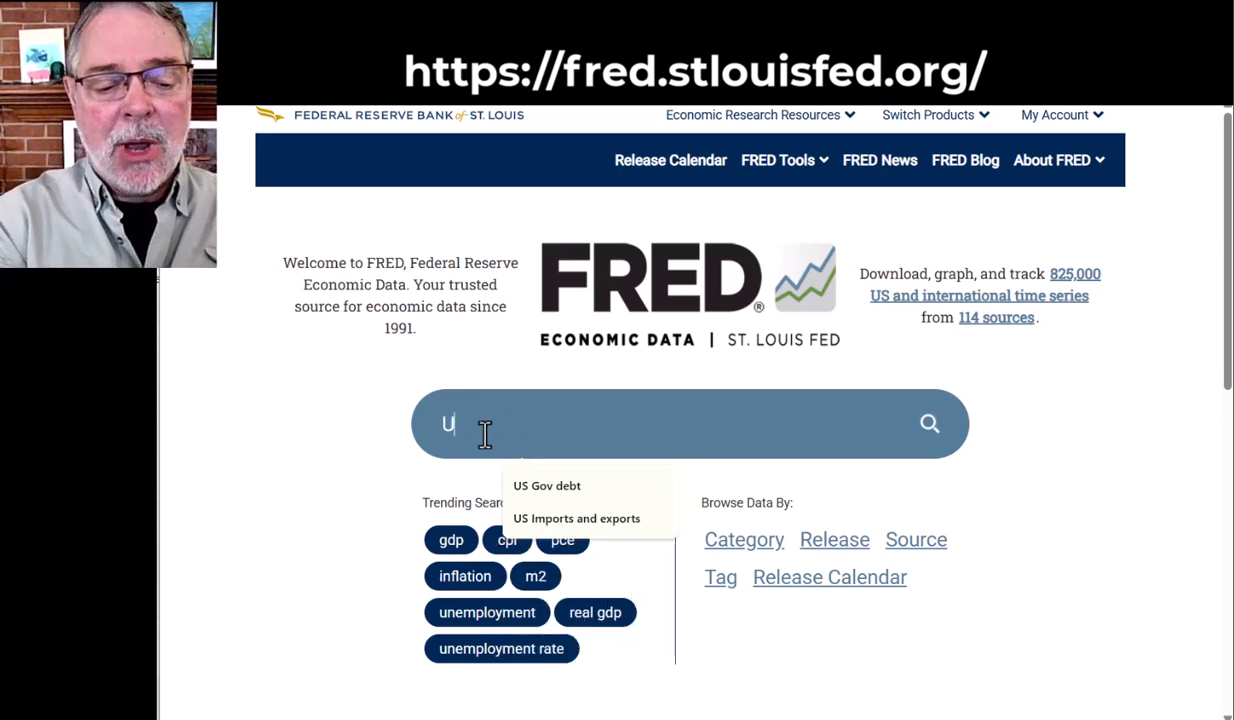
pyautogui.write('S impo')
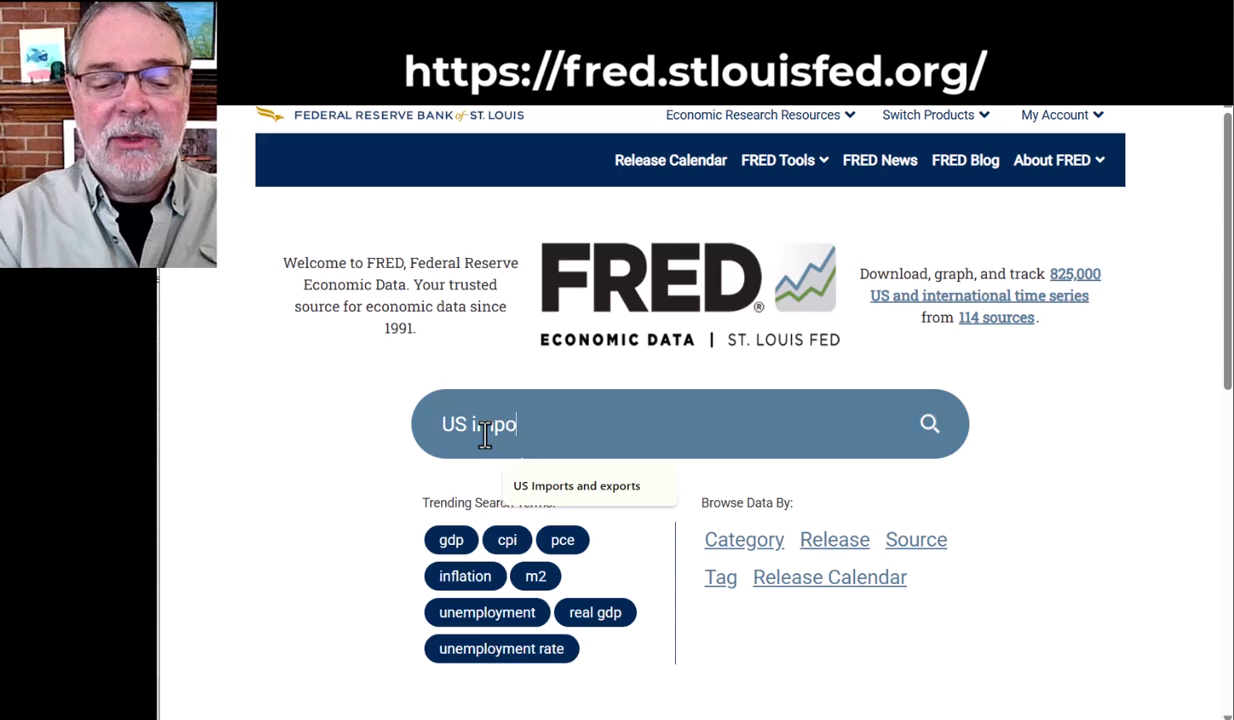
pyautogui.write('rts')
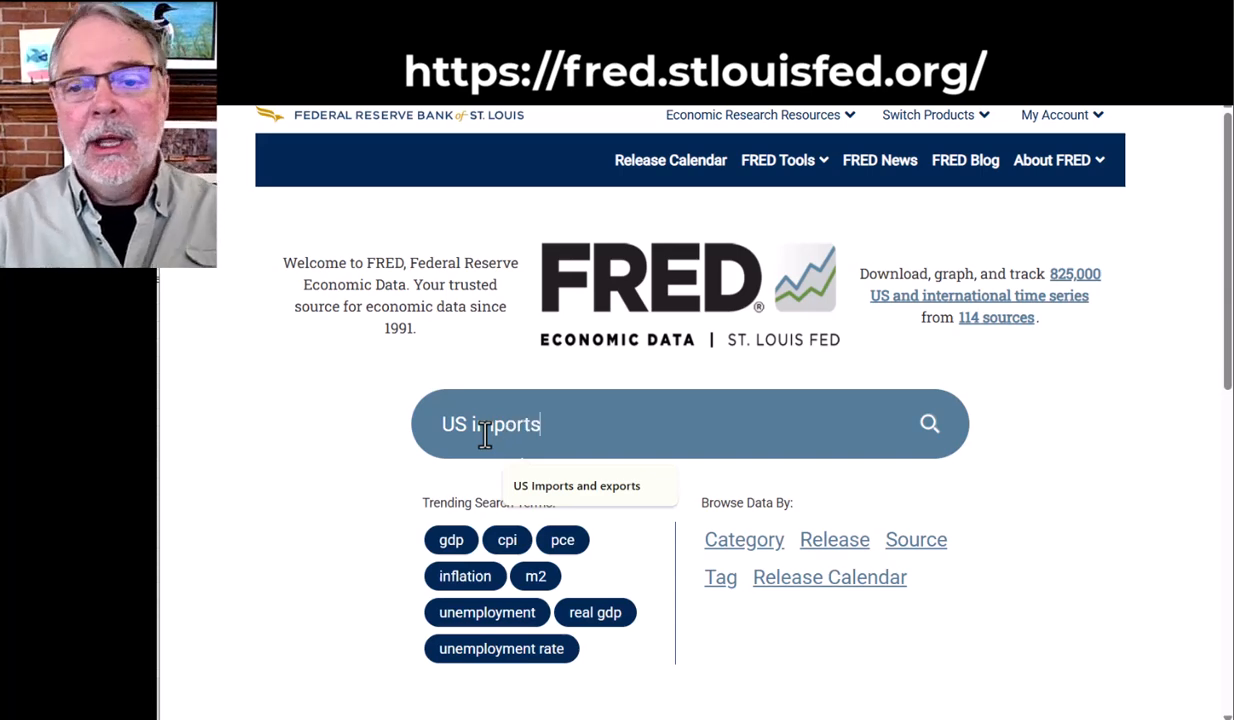
pyautogui.click(929, 423)
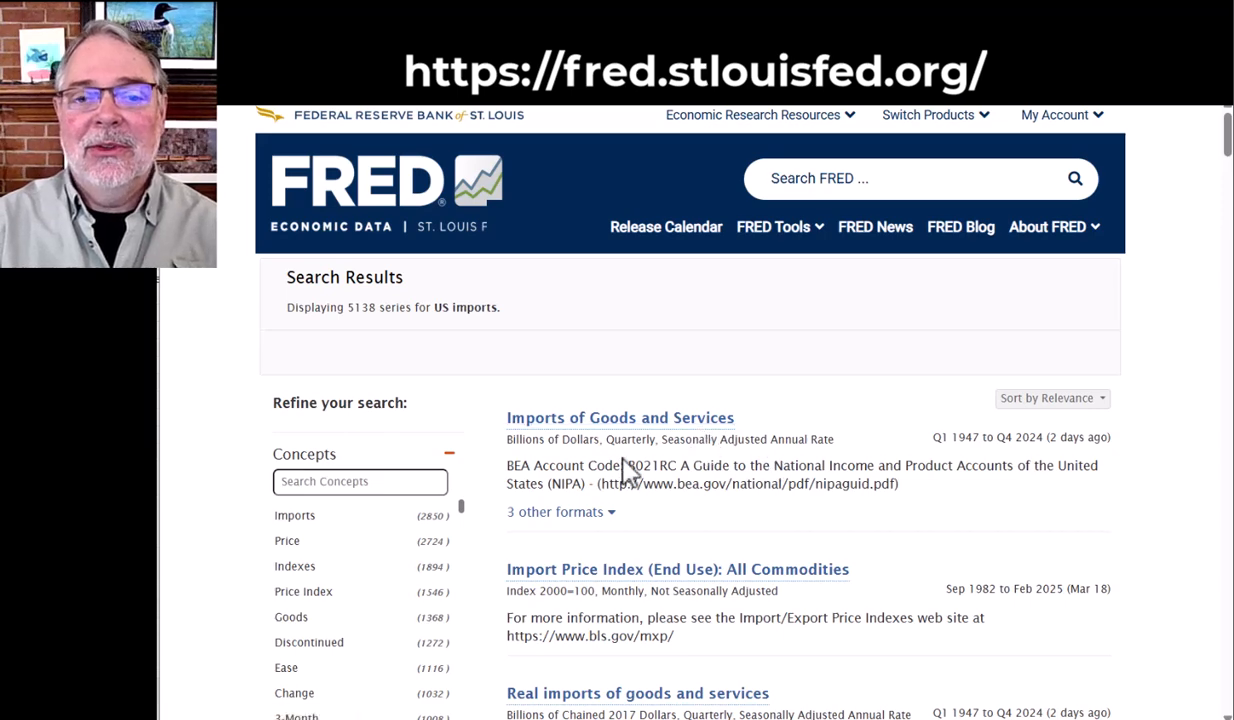
# Look through the search results and open the "Real imports of goods and services" series
pyautogui.scroll(-1, 736, 462)
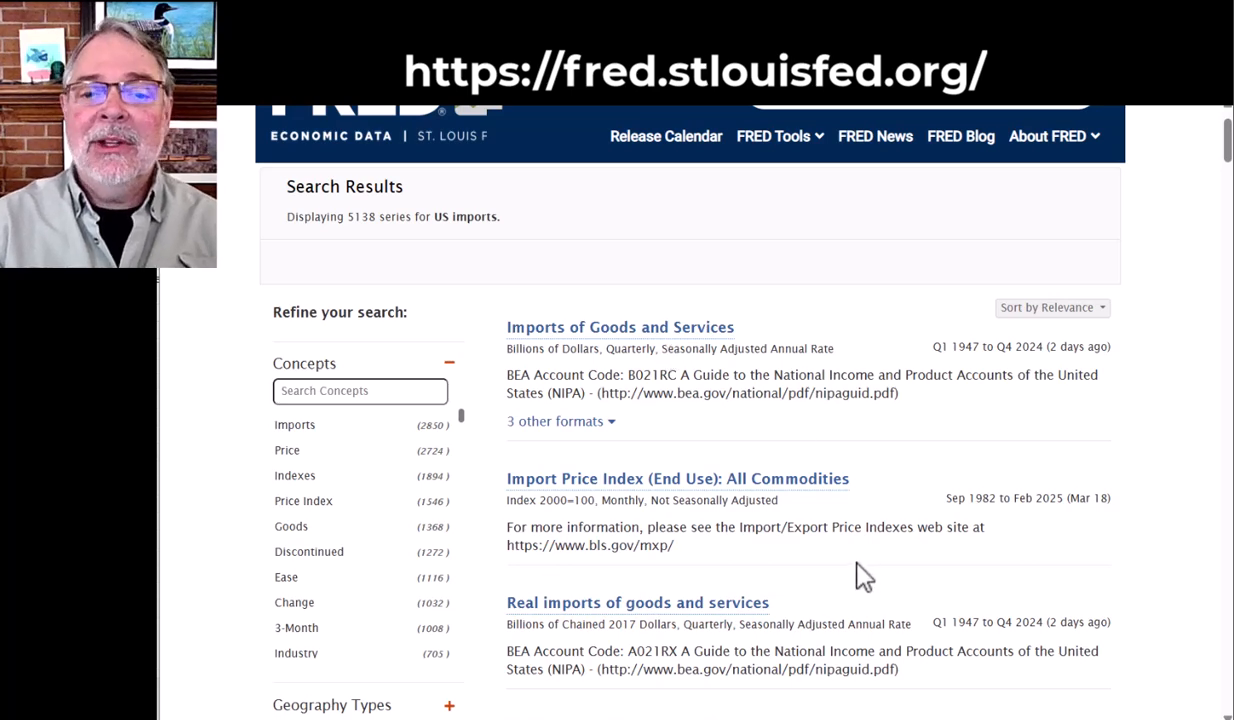
pyautogui.scroll(-1, 853, 562)
pyautogui.scroll(-1, 805, 558)
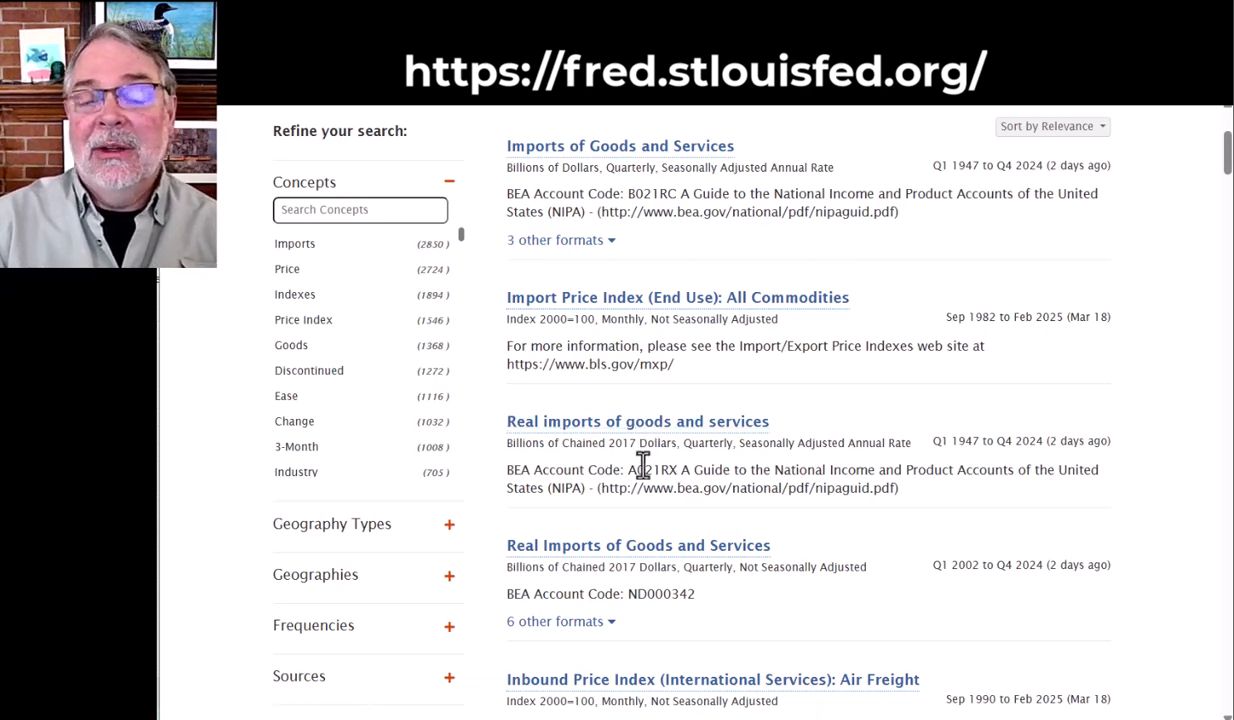
pyautogui.click(700, 422)
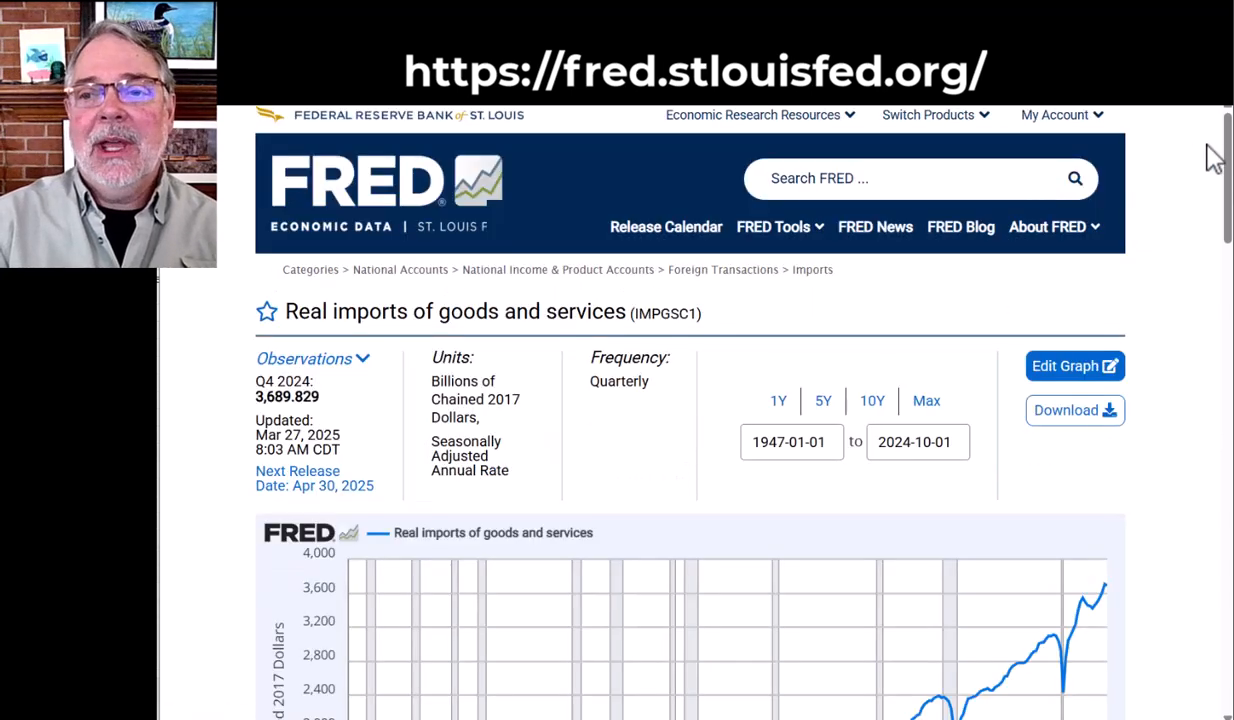
# Show the imports graph over the 10Y, 5Y and 1Y ranges, and return it to the Max range
pyautogui.moveTo(1227, 145); pyautogui.dragTo(1215, 204)
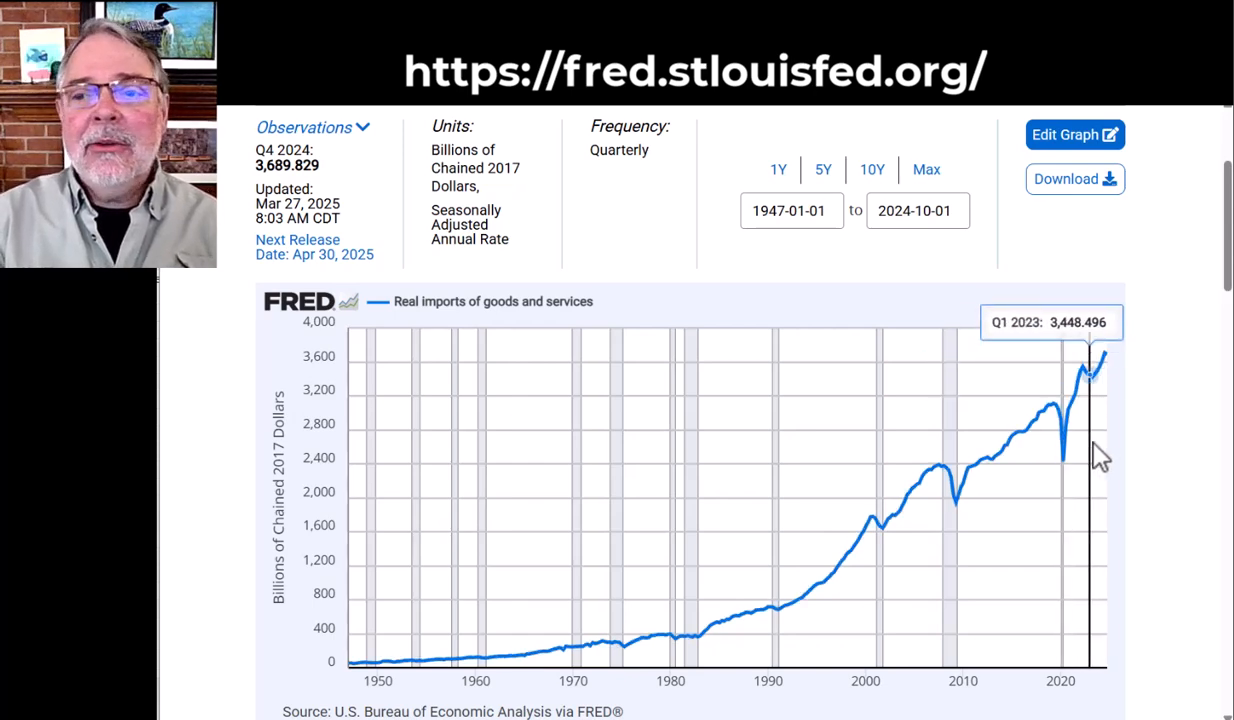
pyautogui.scroll(-1, 1230, 285)
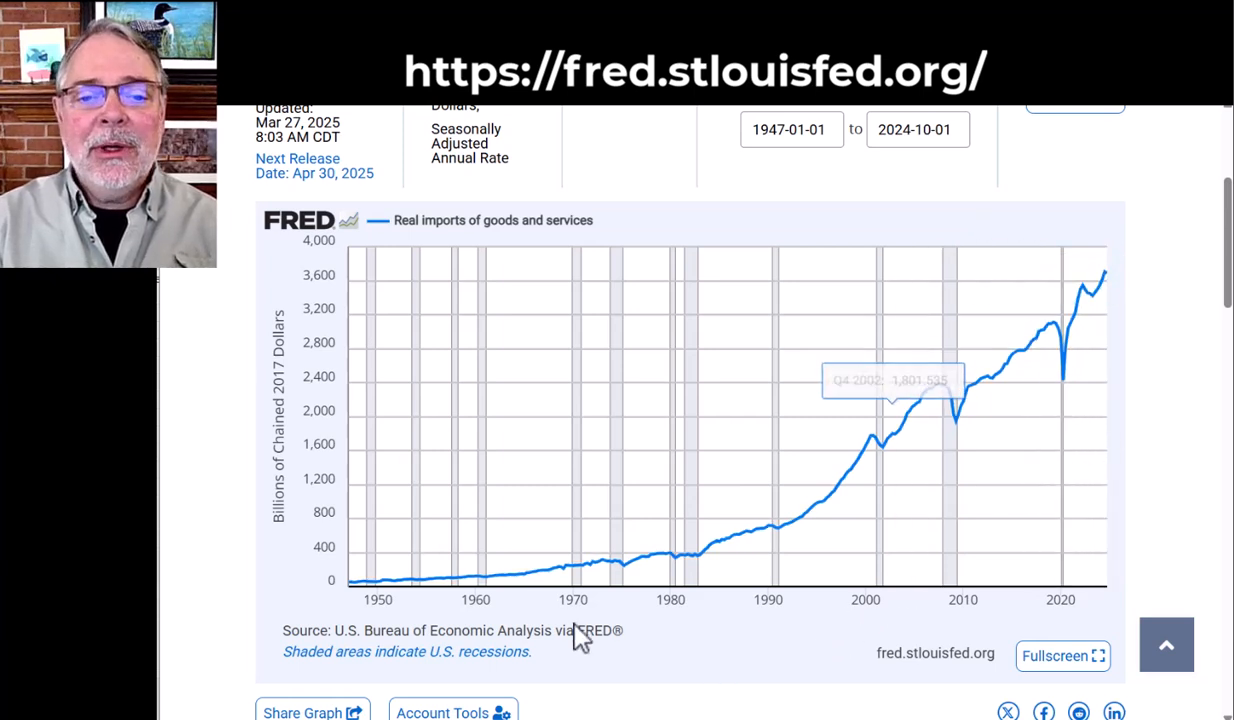
pyautogui.scroll(1, 840, 300)
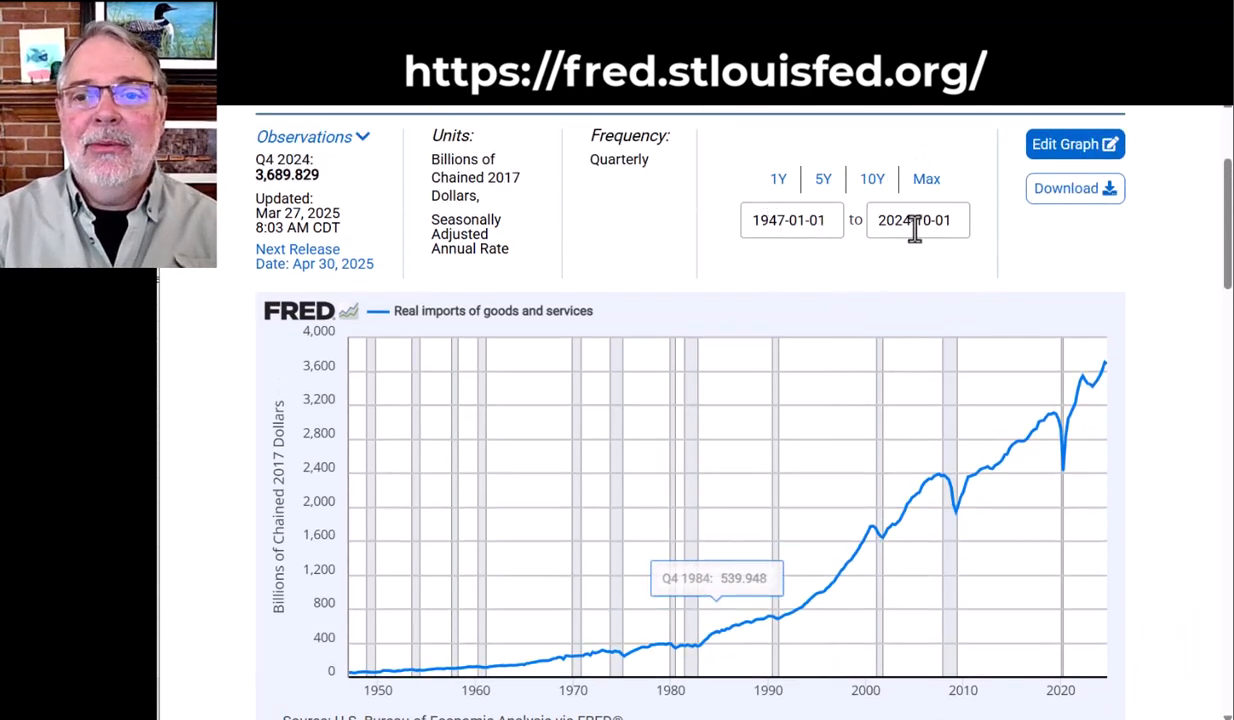
pyautogui.click(880, 185)
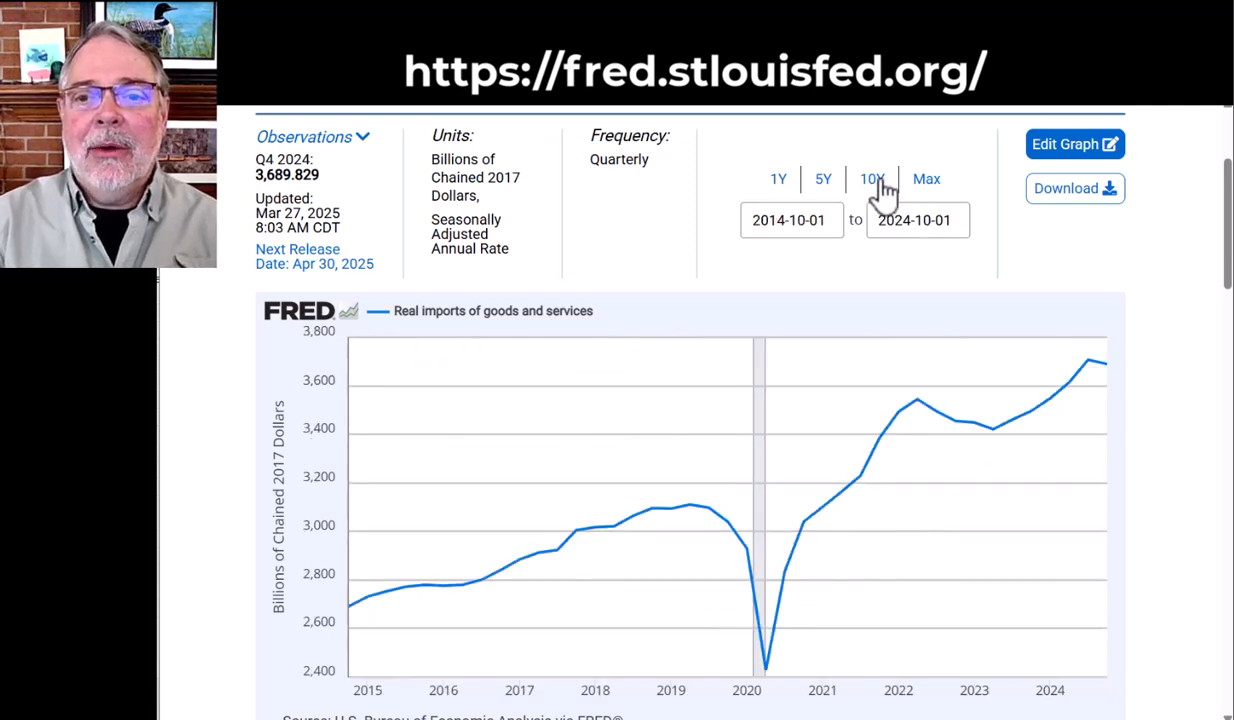
pyautogui.click(824, 190)
pyautogui.click(786, 190)
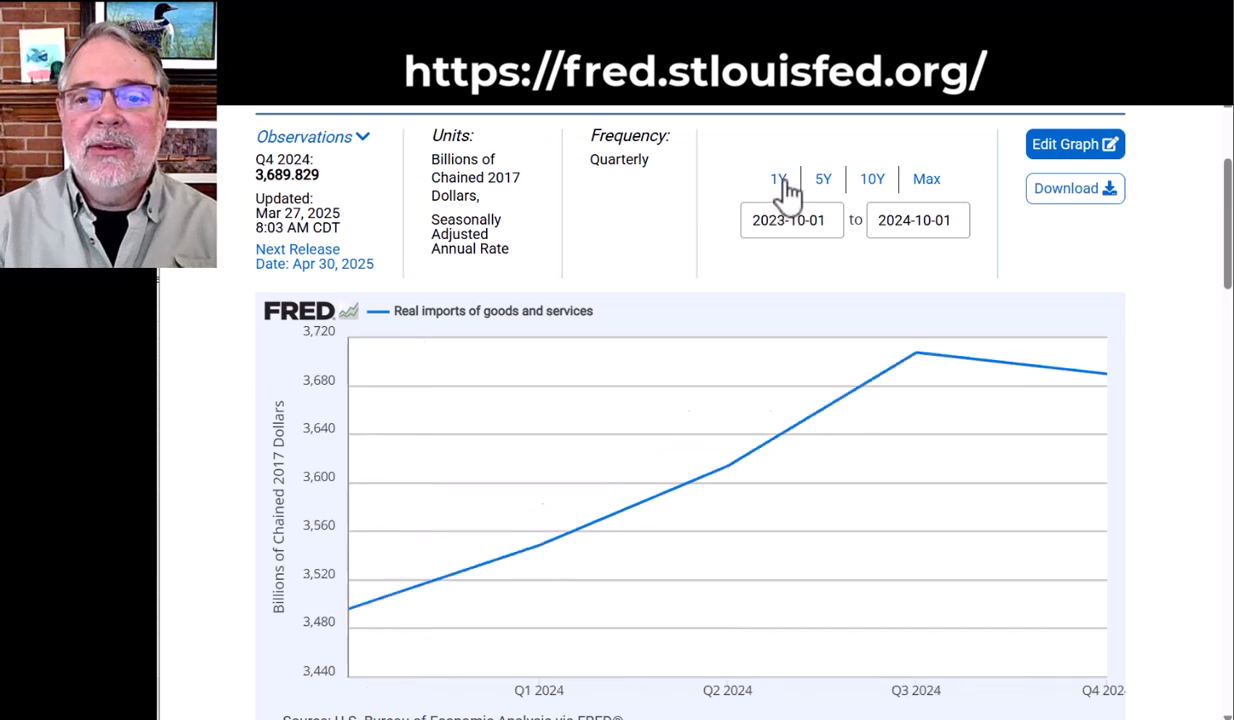
pyautogui.click(921, 190)
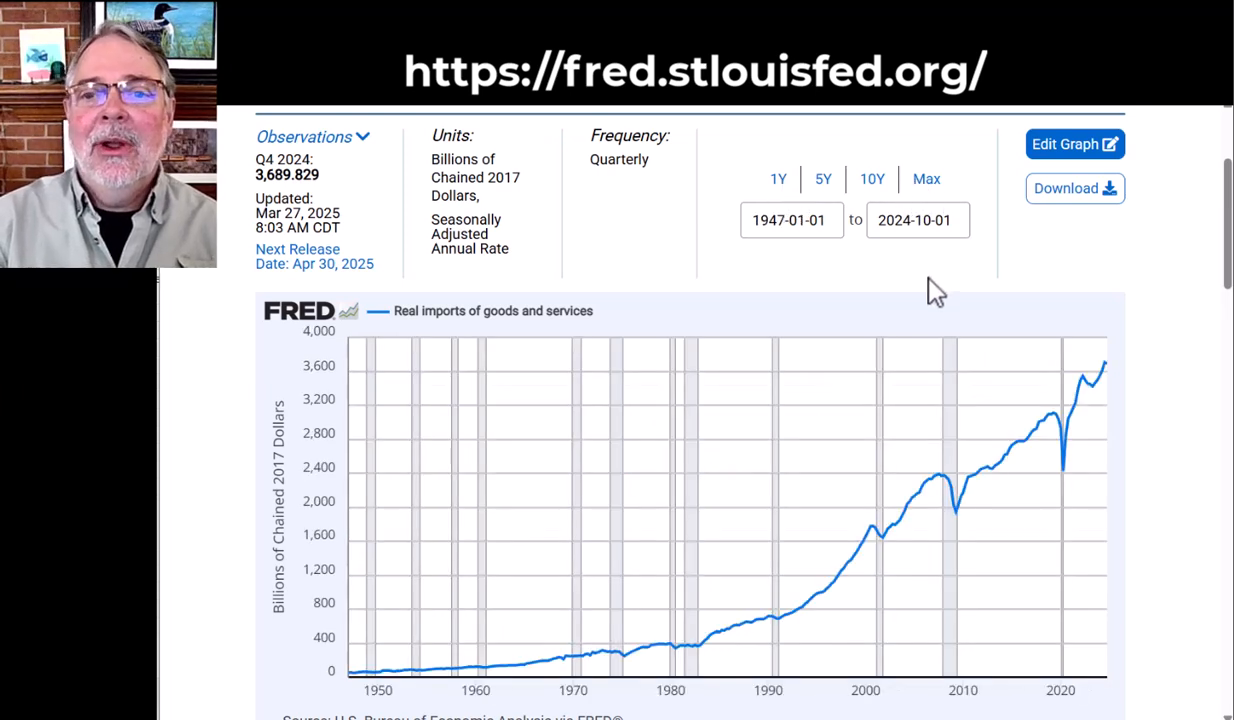
# Try a graph start date of 1970-01-01 and set it back to 1947-01-01
pyautogui.moveTo(768, 222); pyautogui.dragTo(784, 220)
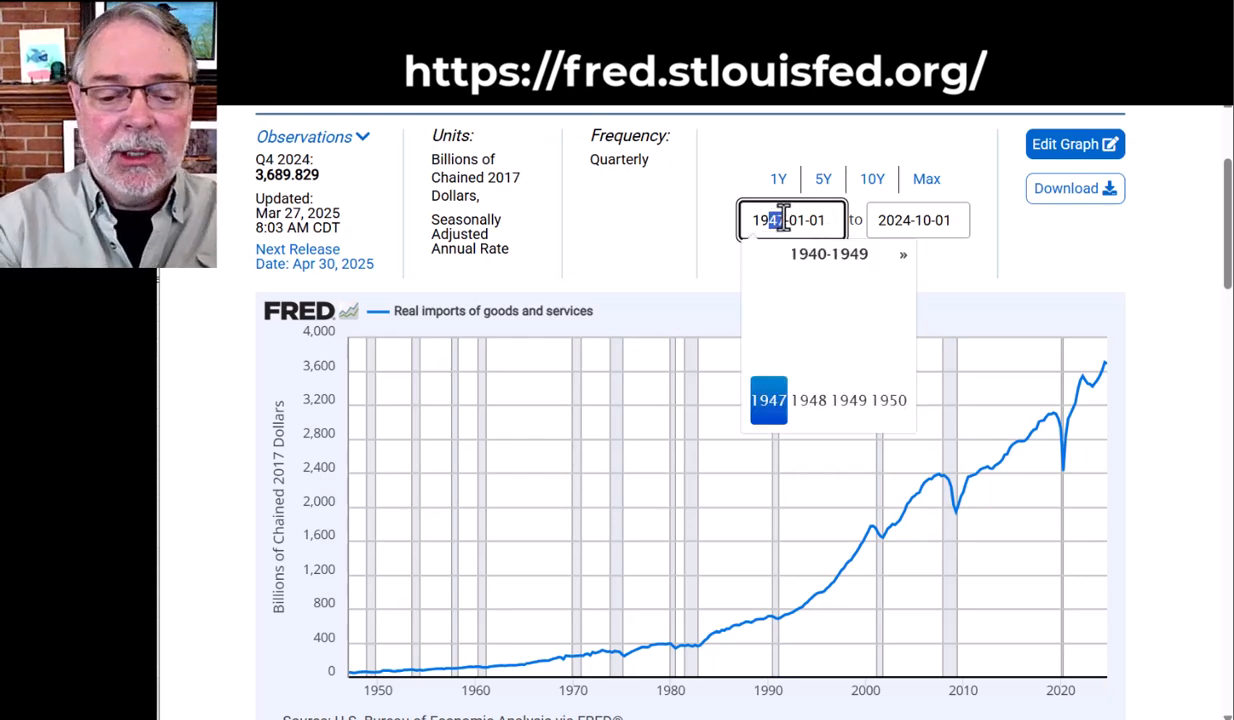
pyautogui.write('7')
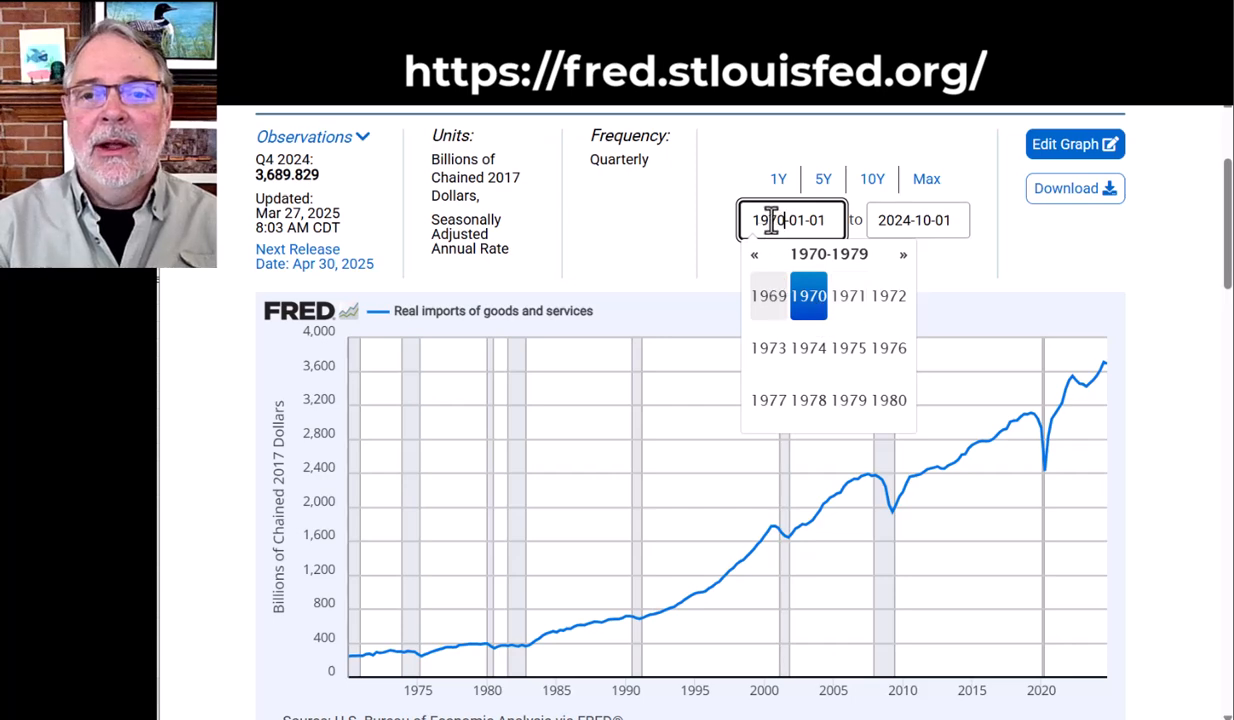
pyautogui.moveTo(767, 221); pyautogui.dragTo(784, 220)
pyautogui.write('47')
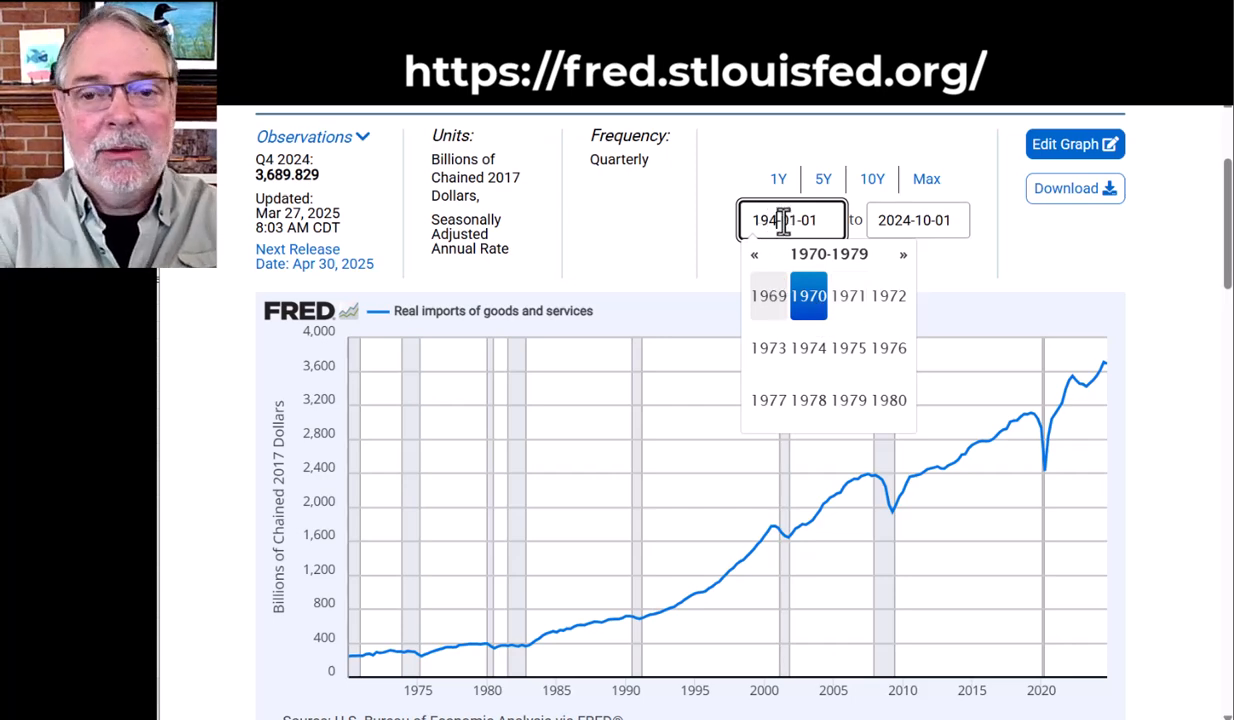
pyautogui.click(1005, 290)
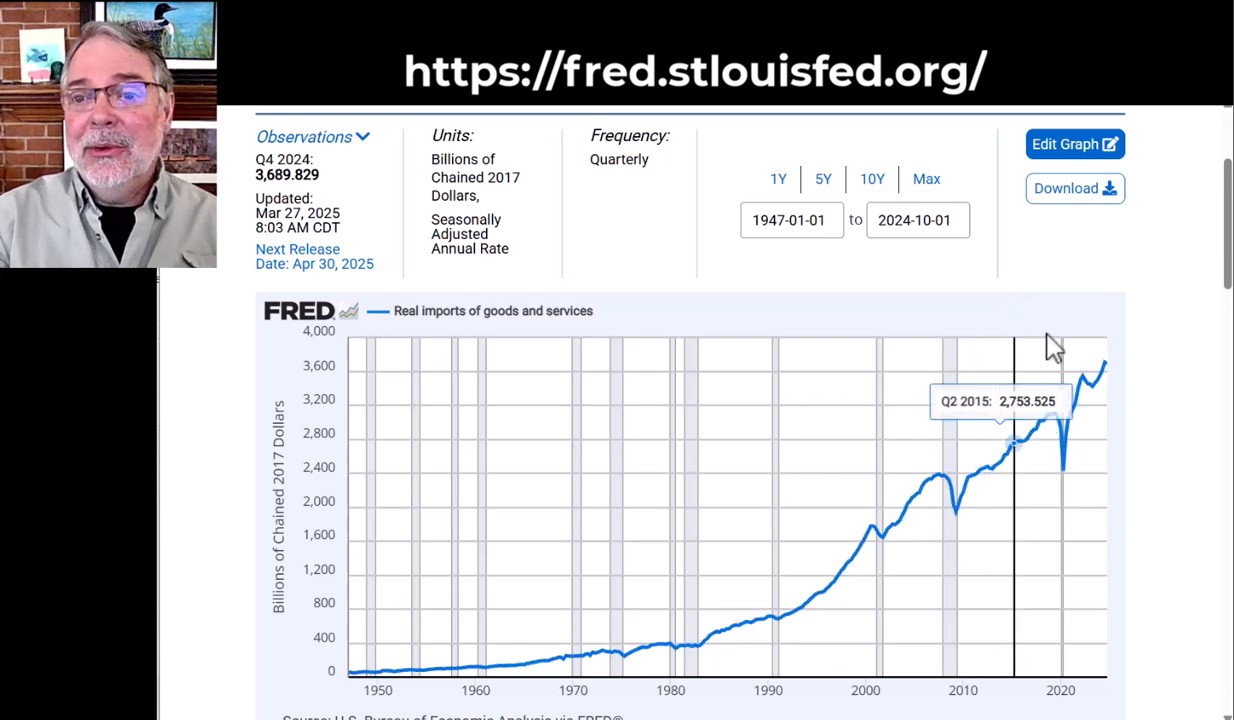
pyautogui.click(1072, 150)
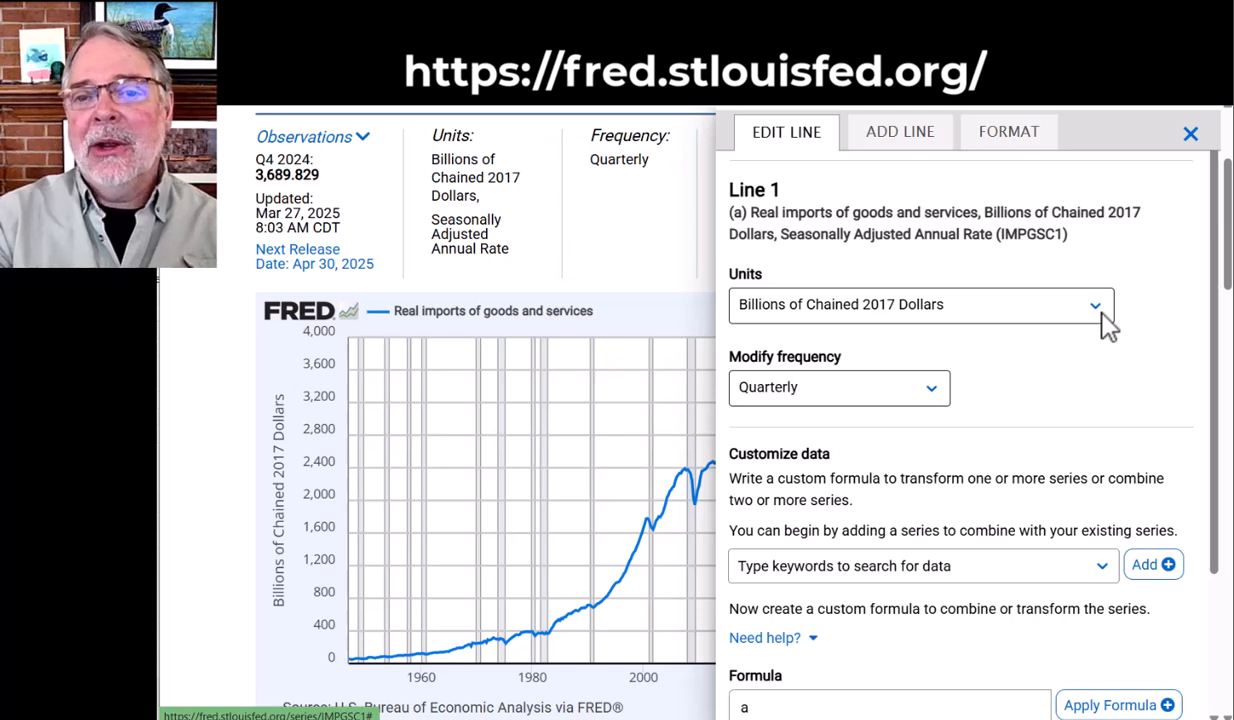
pyautogui.click(900, 140)
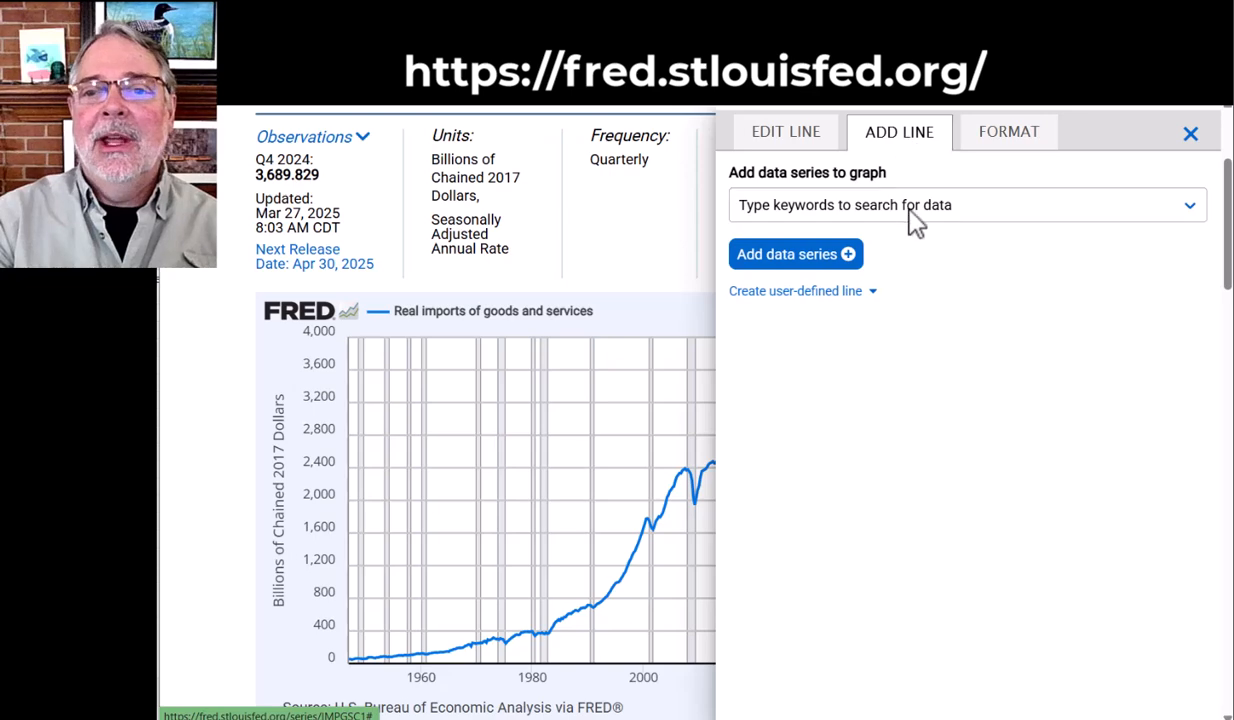
pyautogui.click(1190, 136)
# Edit the graph to add the Real Exports of Goods and Services series (EXPGSC1) as a new line, searching for "US Exports"
pyautogui.scroll(-2, 958, 419)
pyautogui.click(1055, 196)
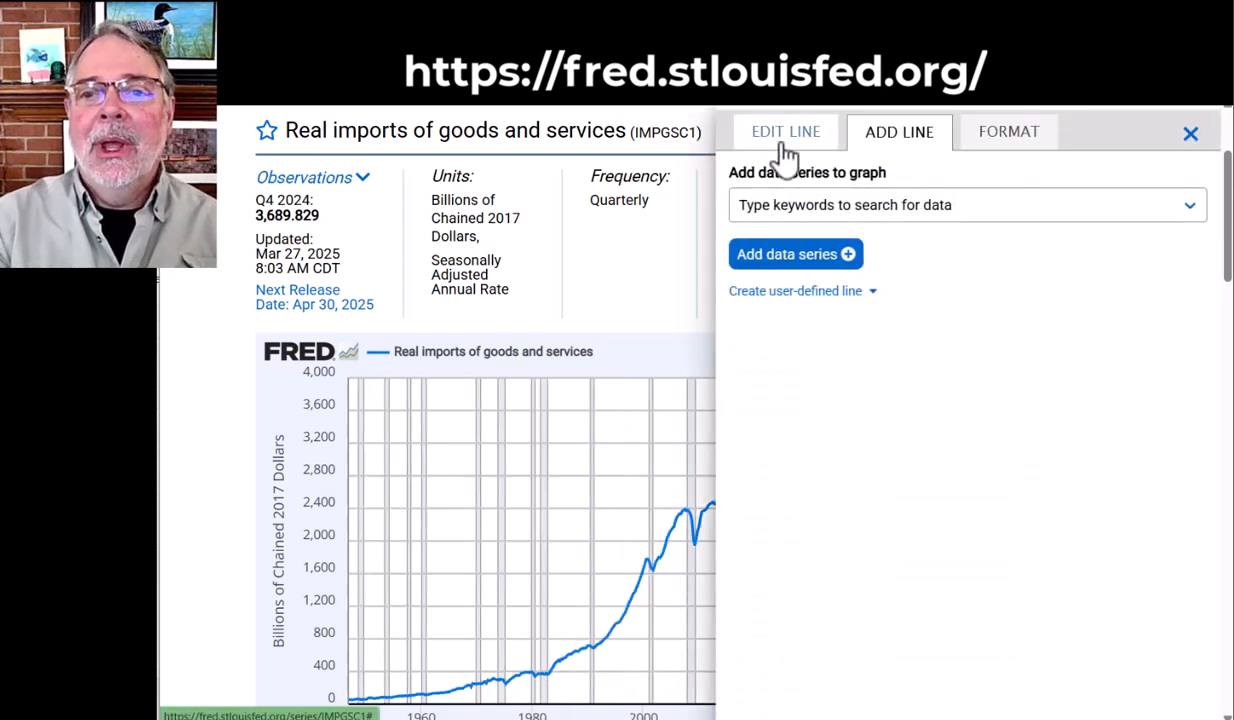
pyautogui.click(780, 155)
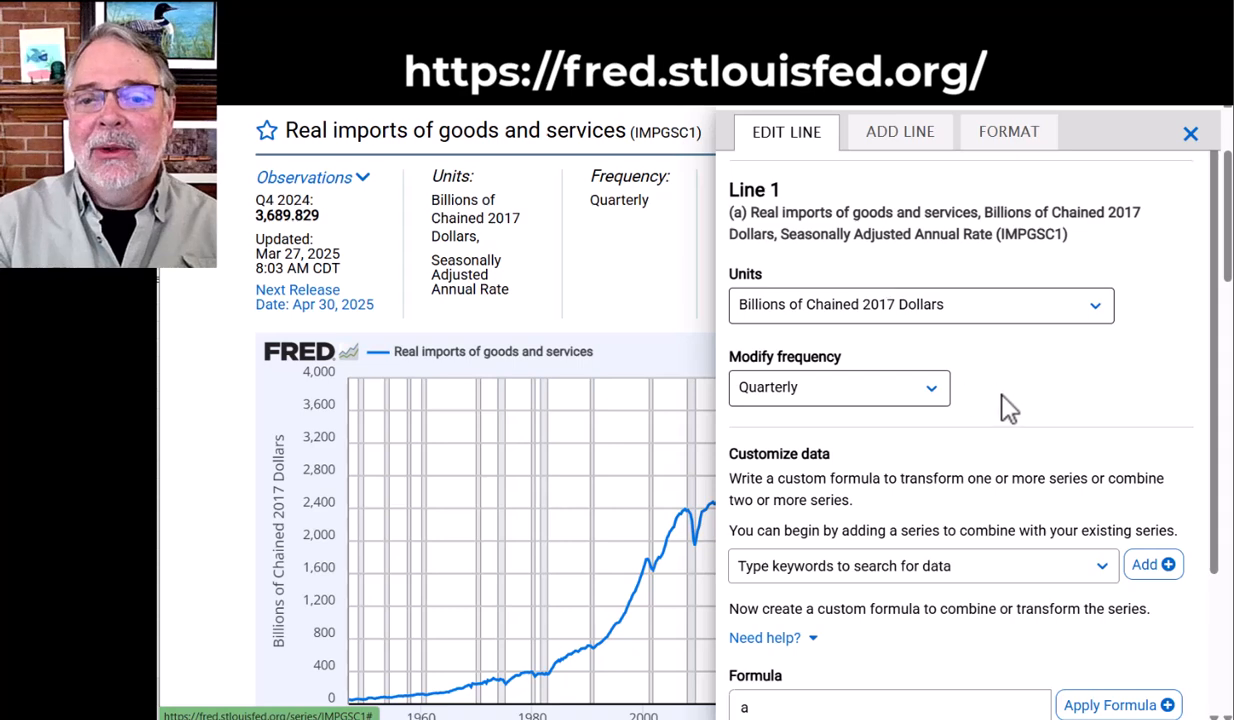
pyautogui.scroll(-2, 1005, 419)
pyautogui.scroll(2, 991, 422)
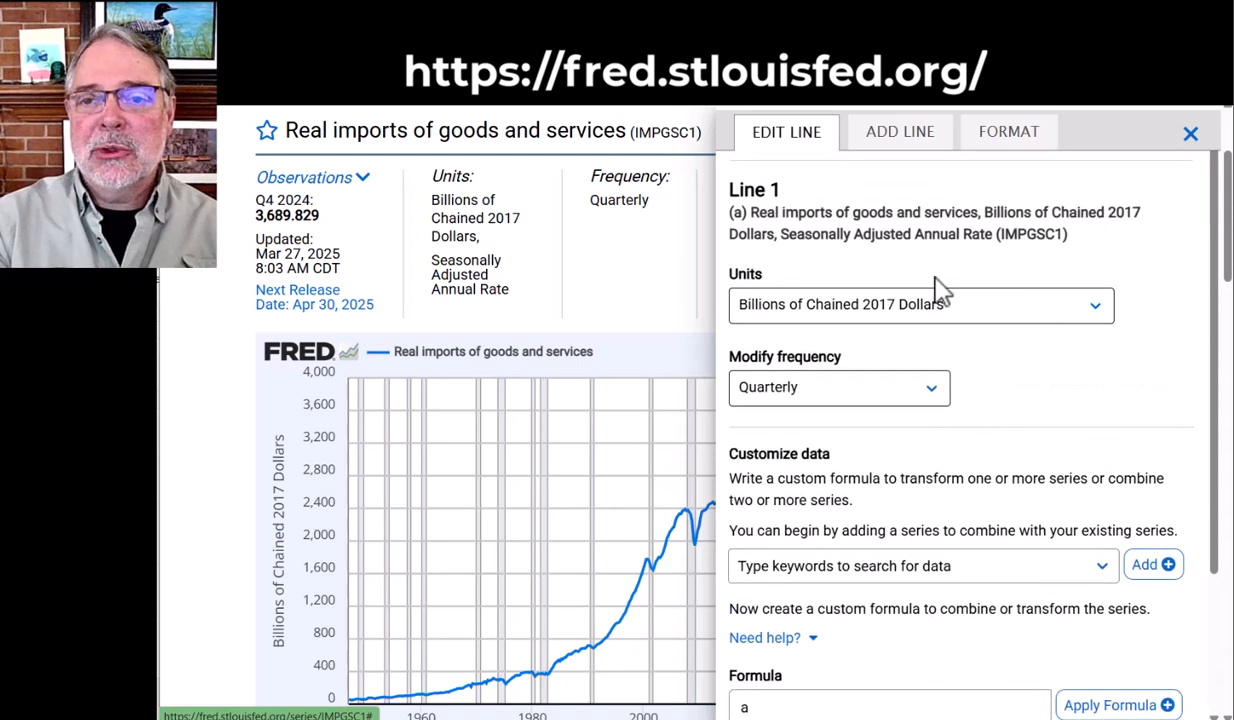
pyautogui.click(896, 142)
pyautogui.click(957, 208)
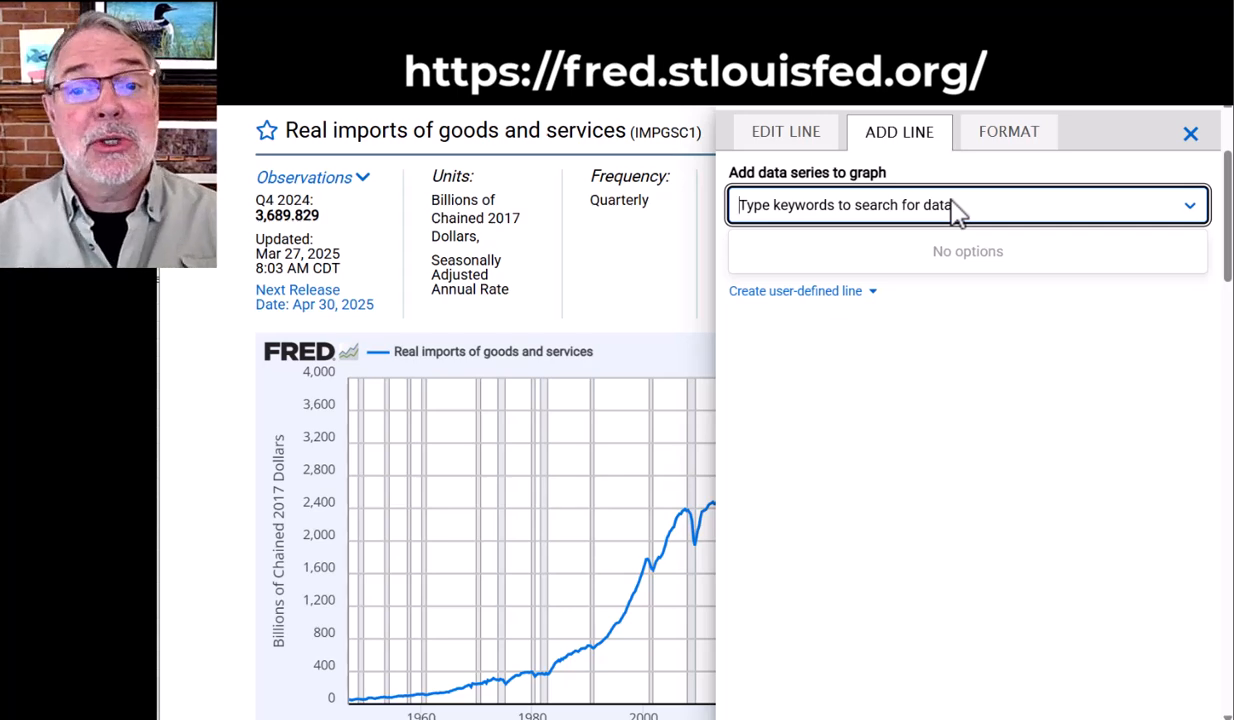
pyautogui.write('U')
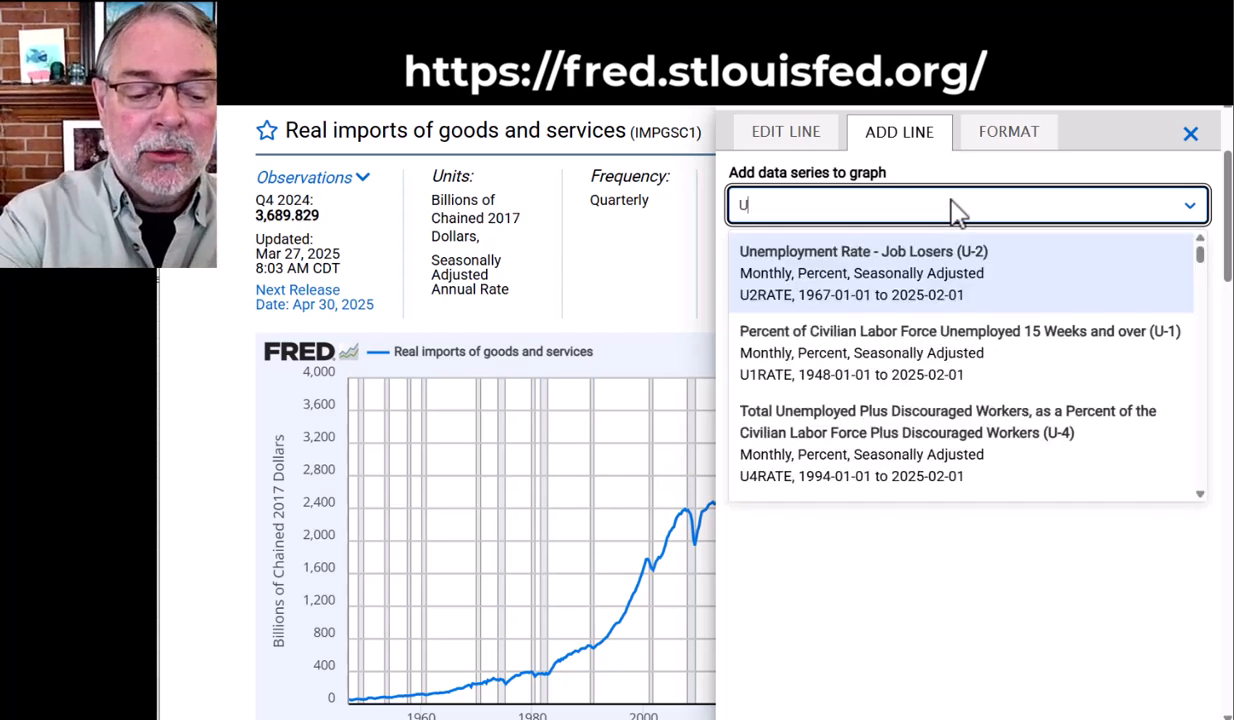
pyautogui.write('S Exports')
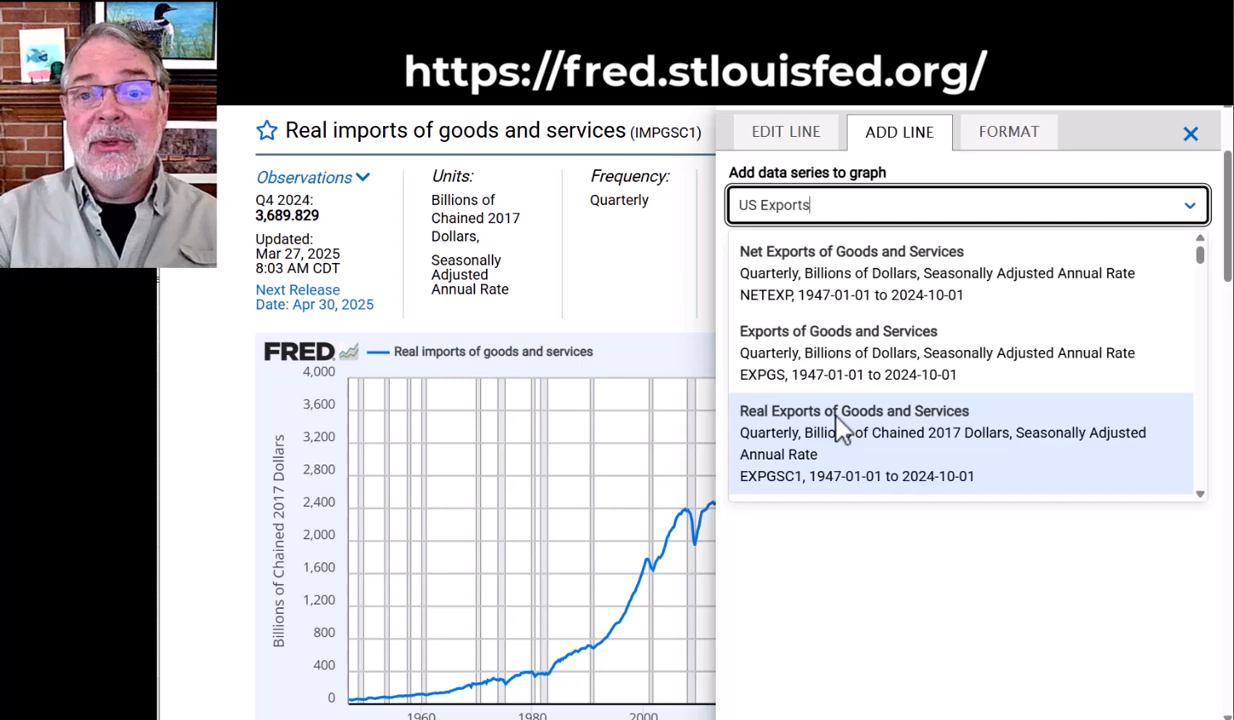
pyautogui.click(840, 428)
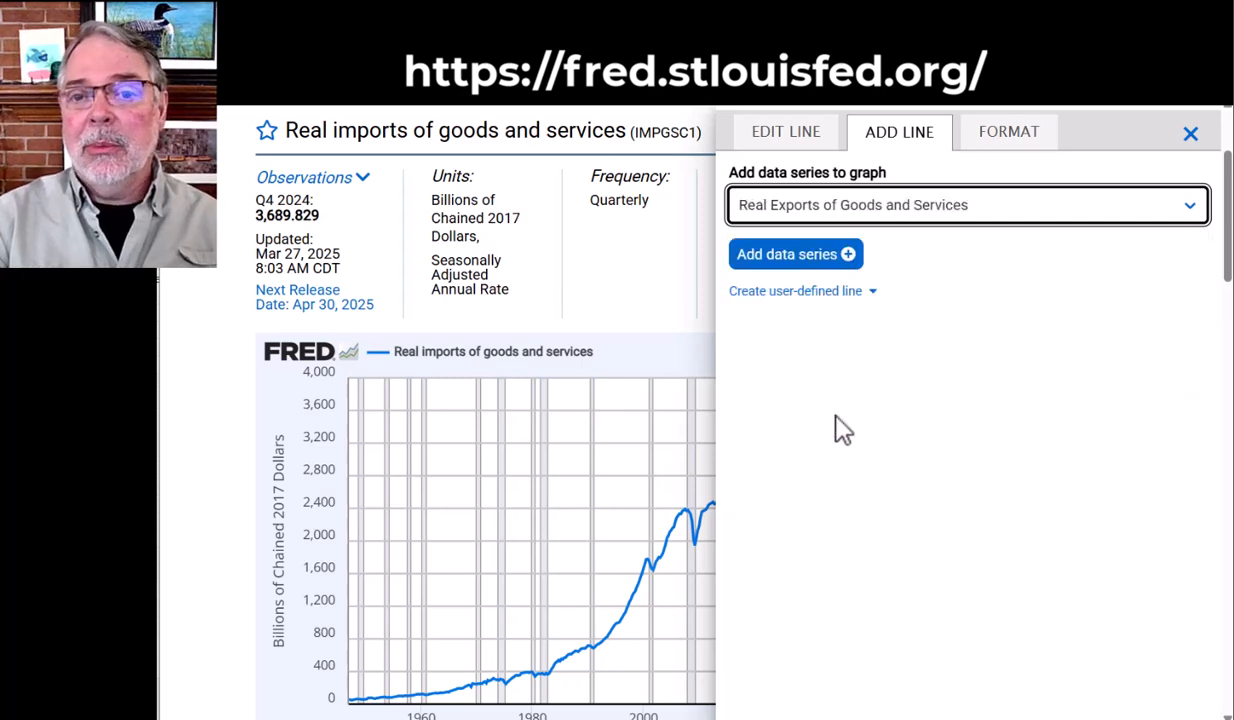
pyautogui.click(786, 256)
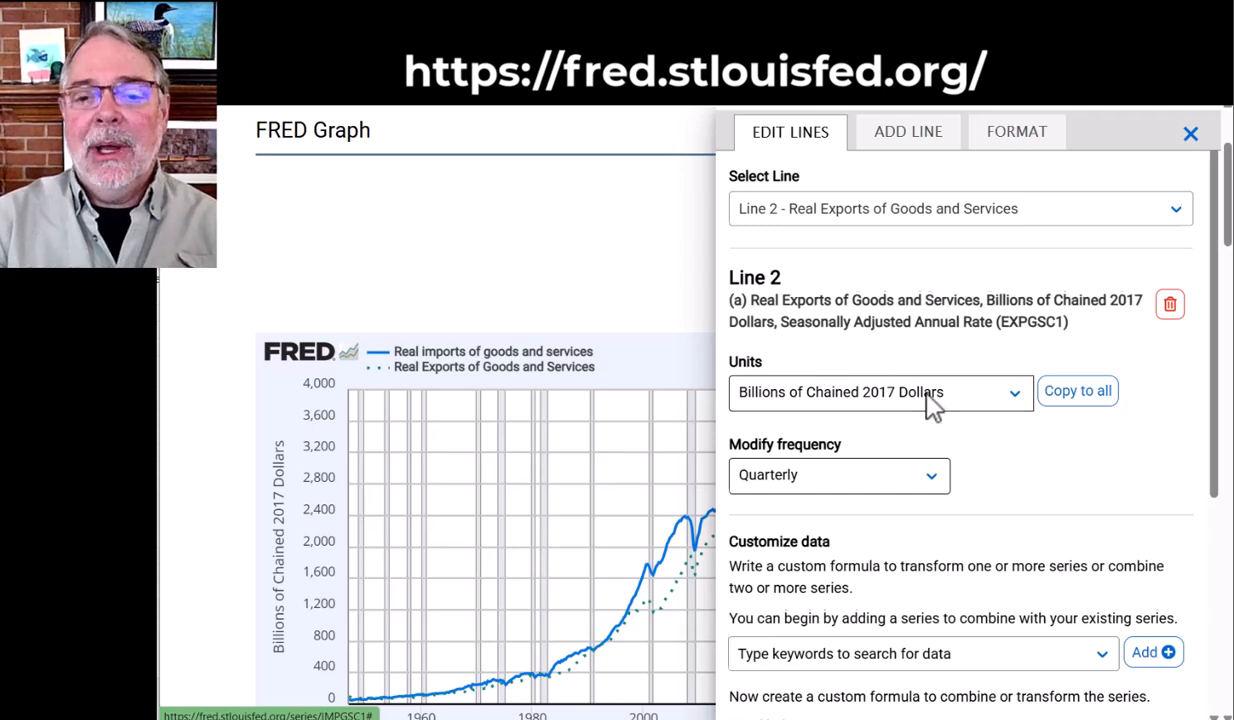
# Format Line 2, Real Exports of Goods and Services, with the Solid line style
pyautogui.scroll(-1, 940, 415)
pyautogui.scroll(-2, 995, 450)
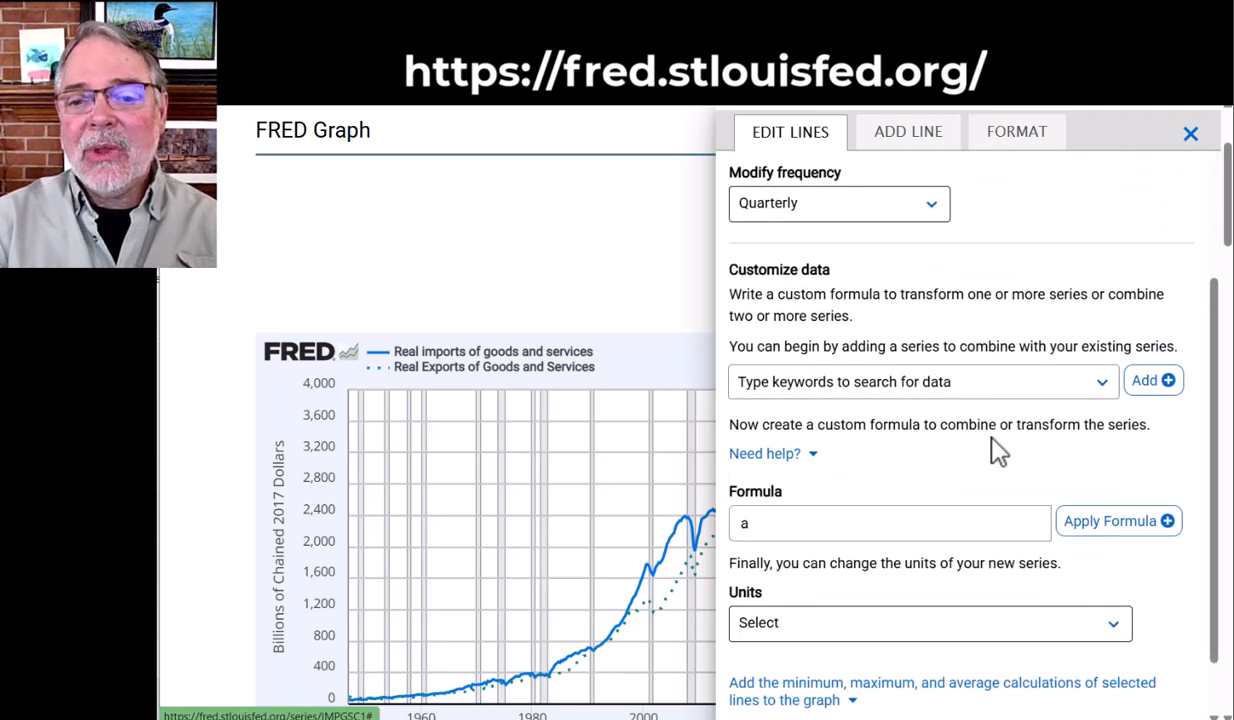
pyautogui.scroll(2, 989, 435)
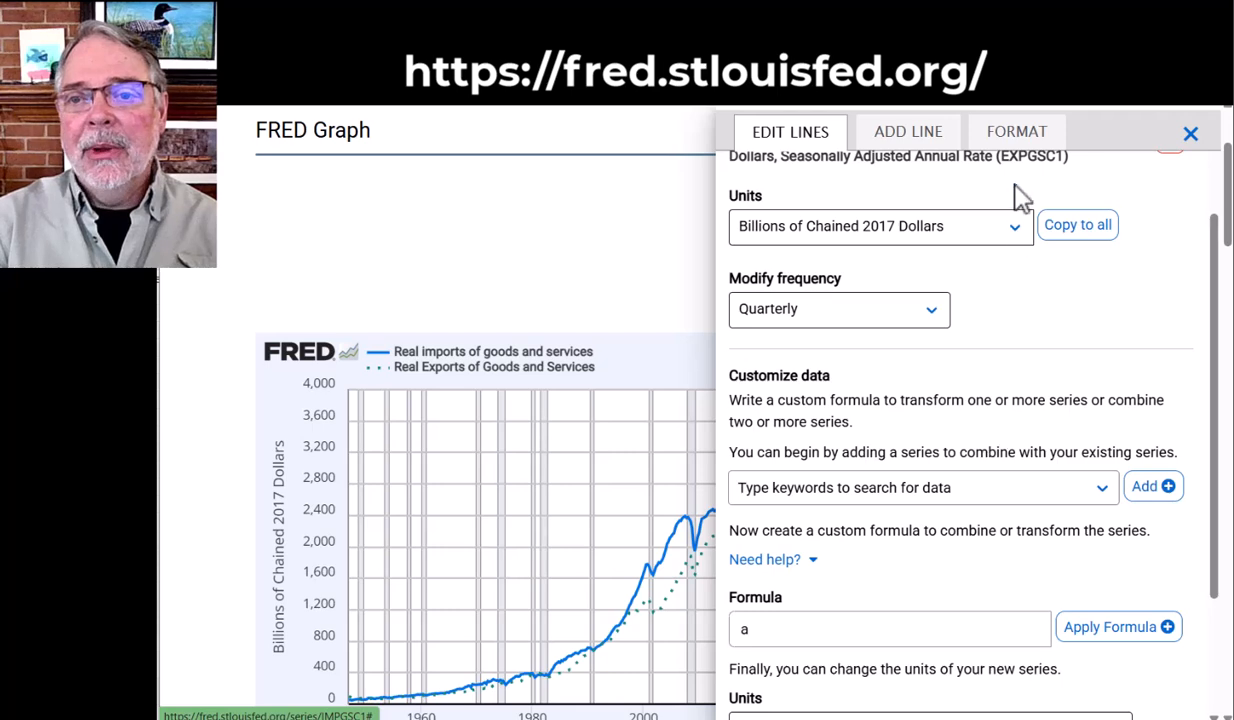
pyautogui.click(1017, 138)
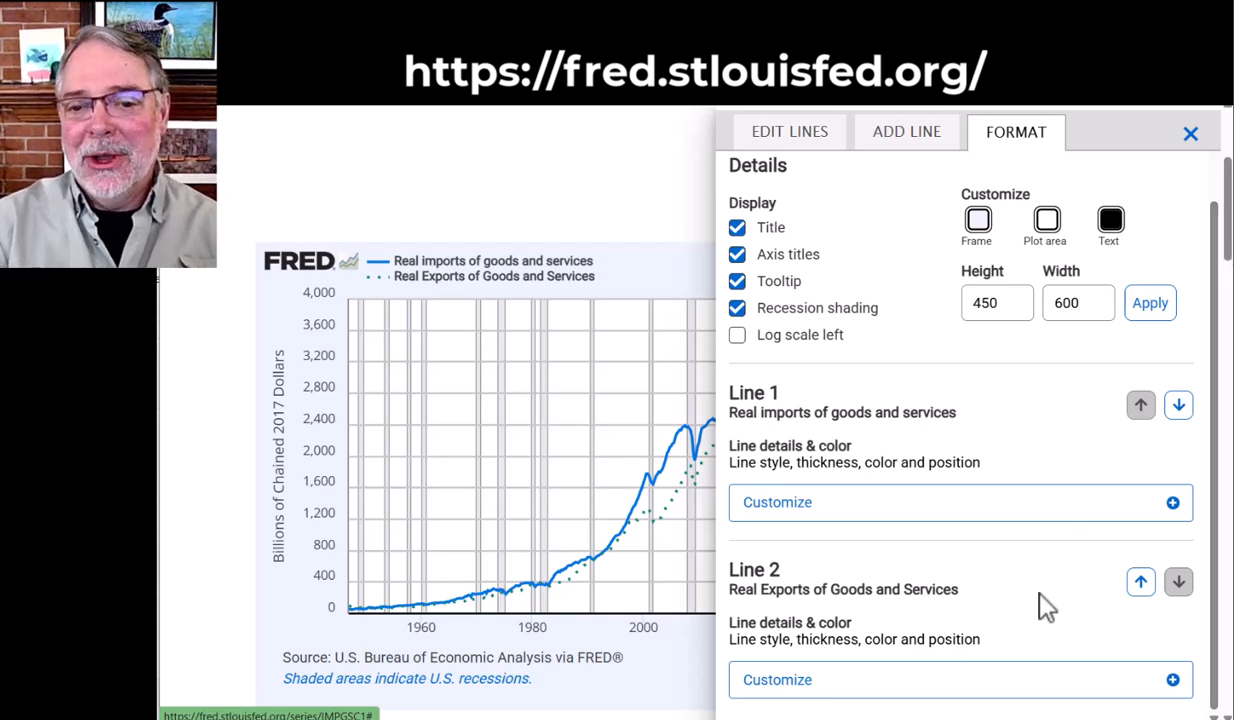
pyautogui.click(1173, 682)
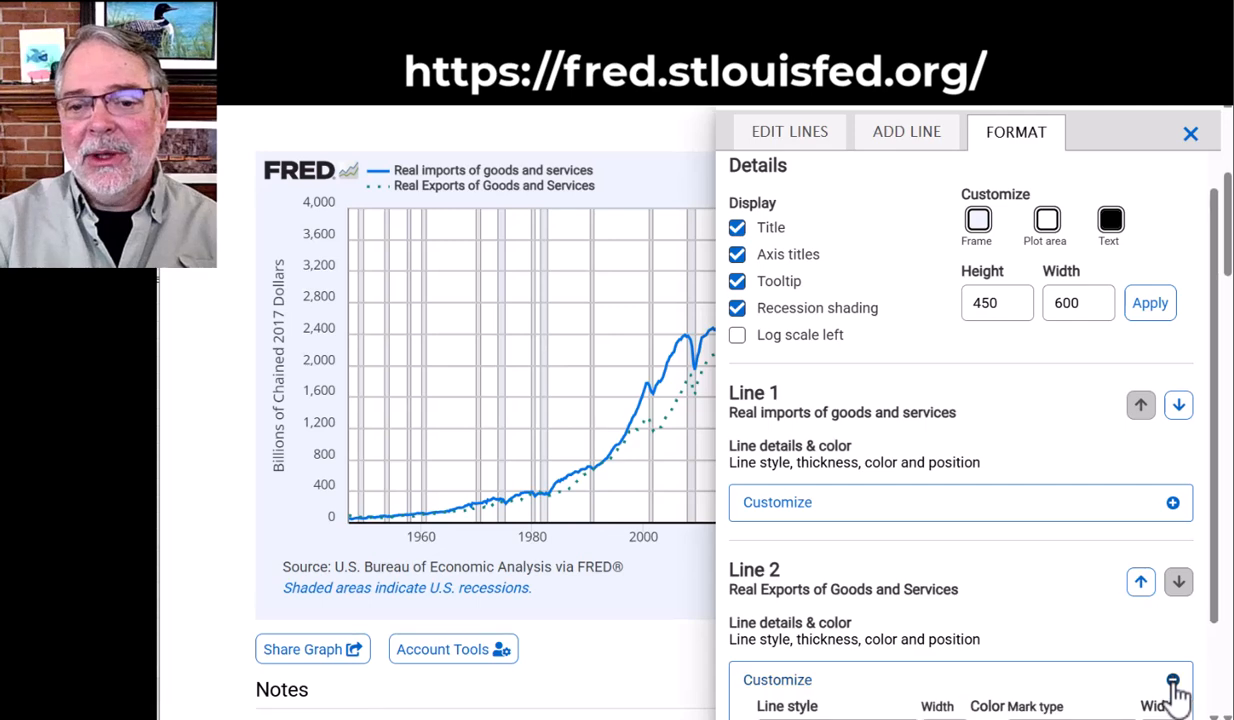
pyautogui.scroll(-1, 1027, 635)
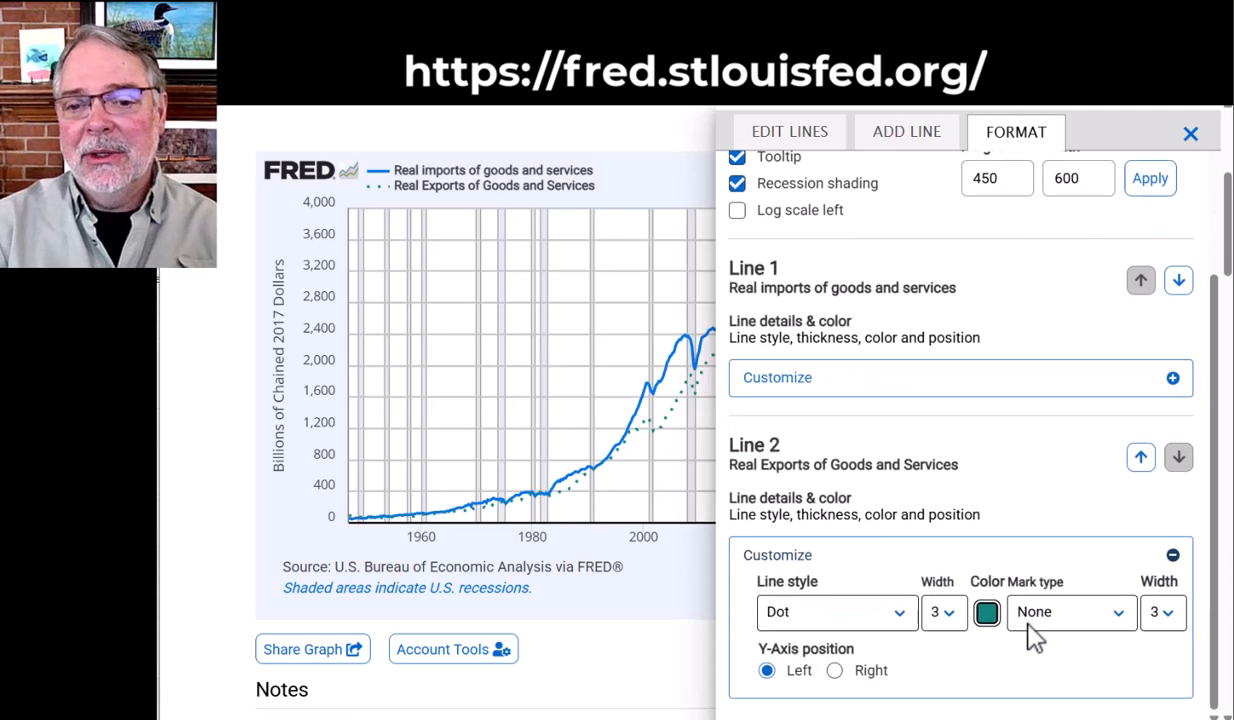
pyautogui.click(903, 617)
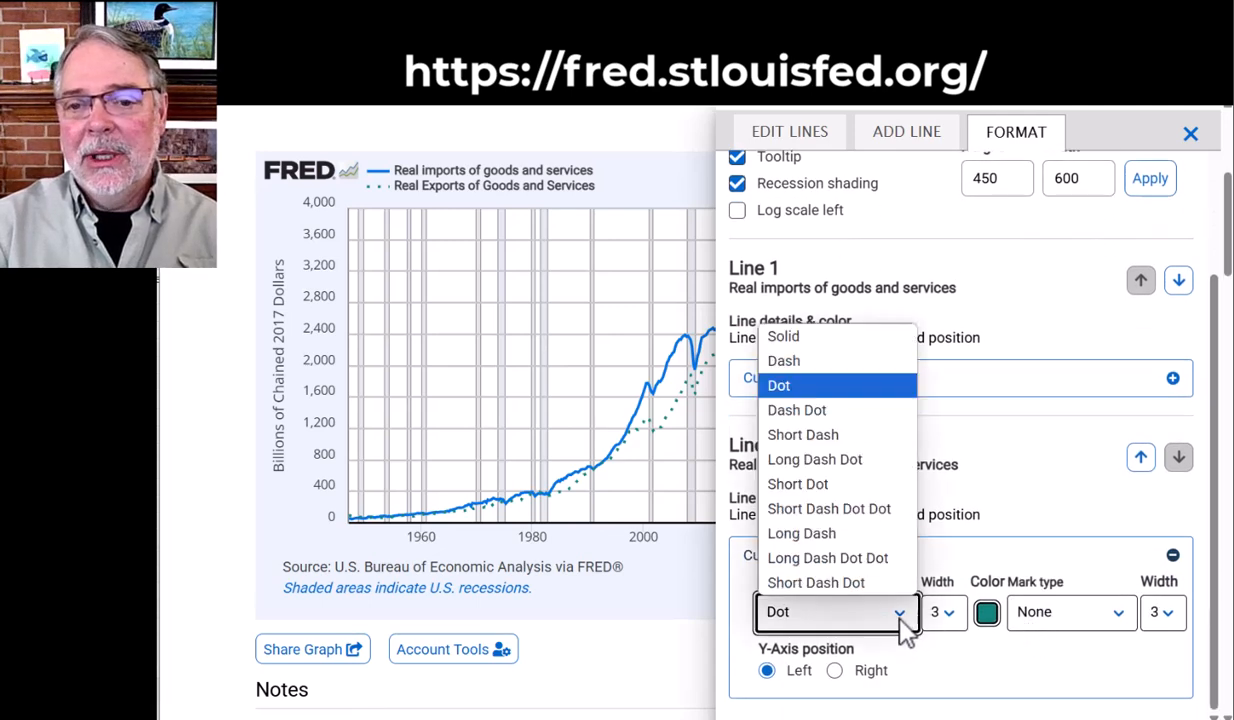
pyautogui.click(776, 337)
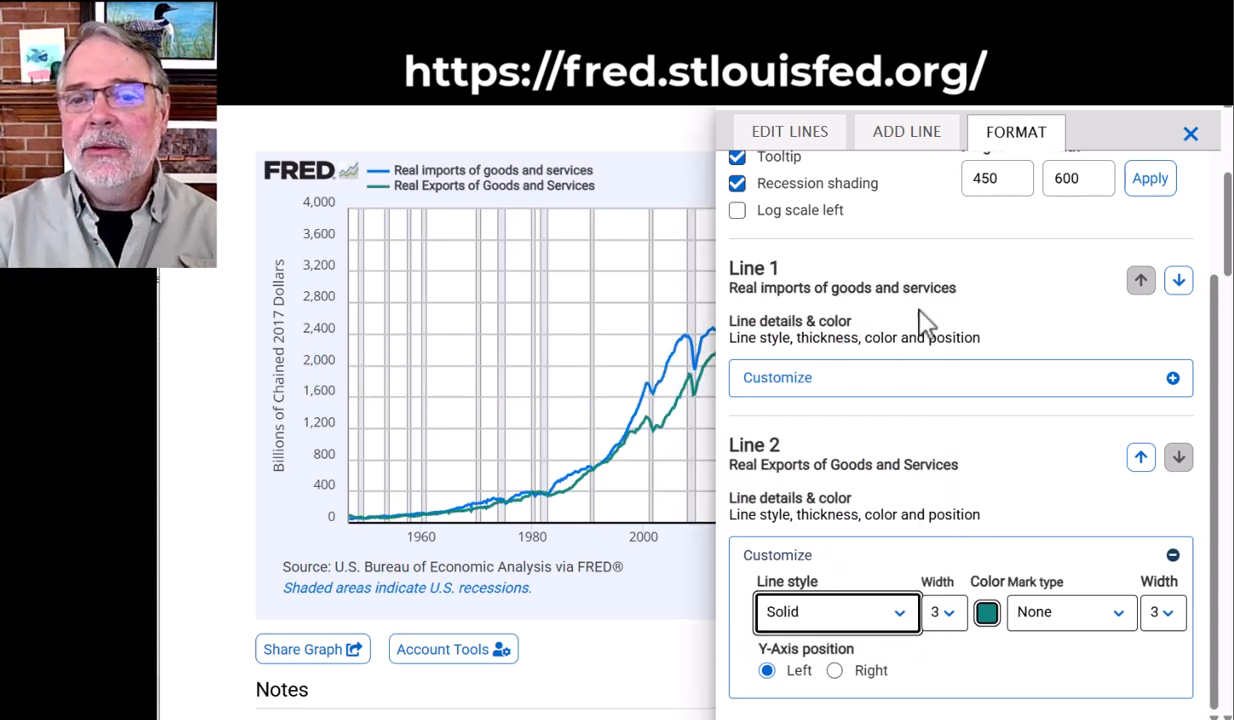
# Change the colour of Line 1, Real imports of goods and services, to orange #e65400 and close the graph editor
pyautogui.click(950, 385)
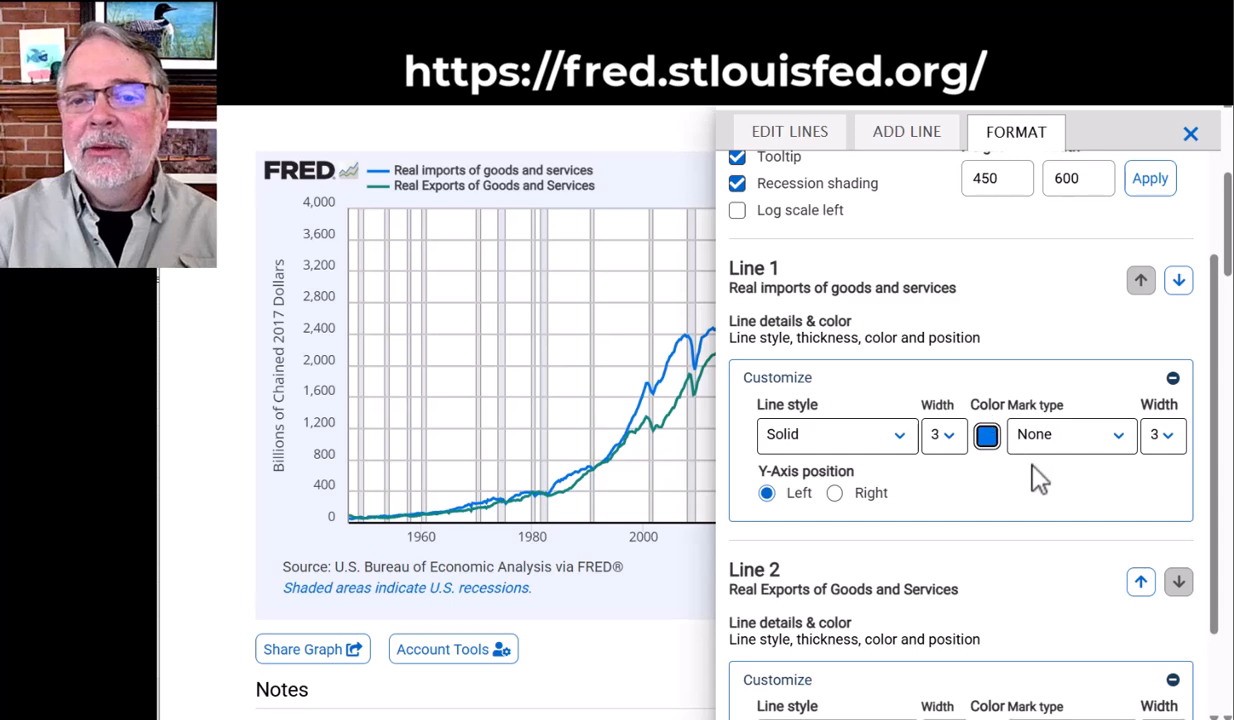
pyautogui.click(987, 436)
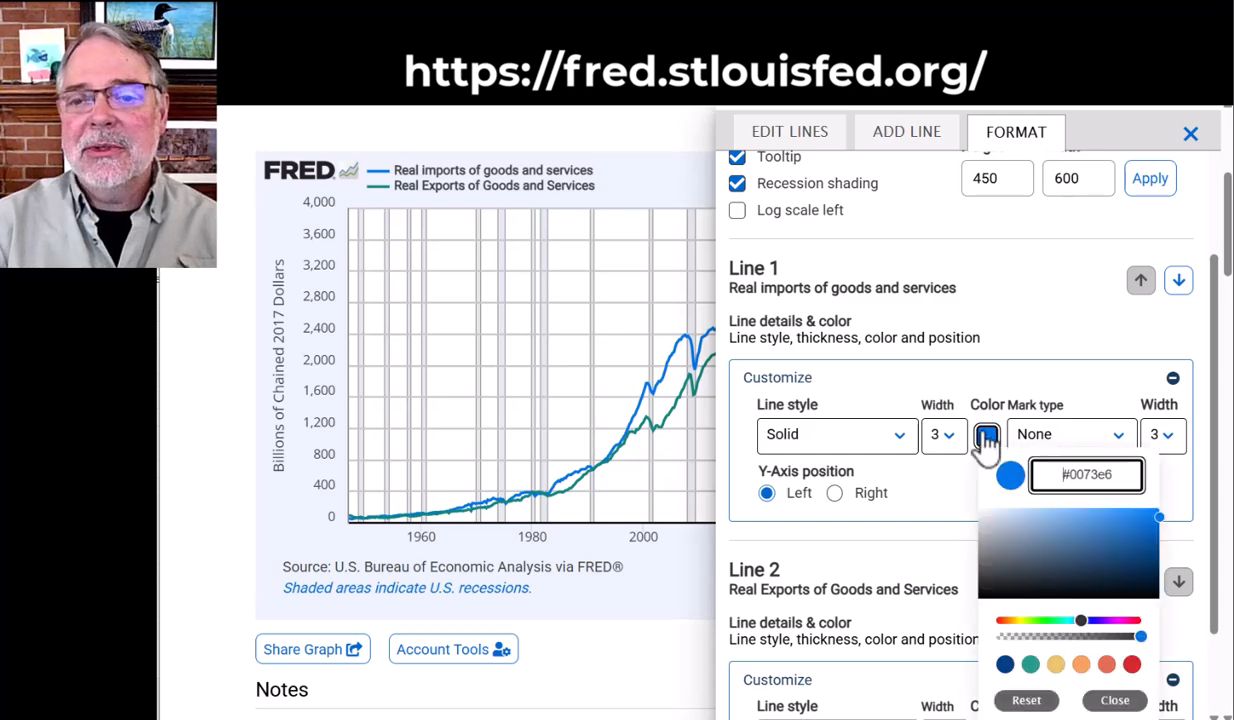
pyautogui.click(1005, 621)
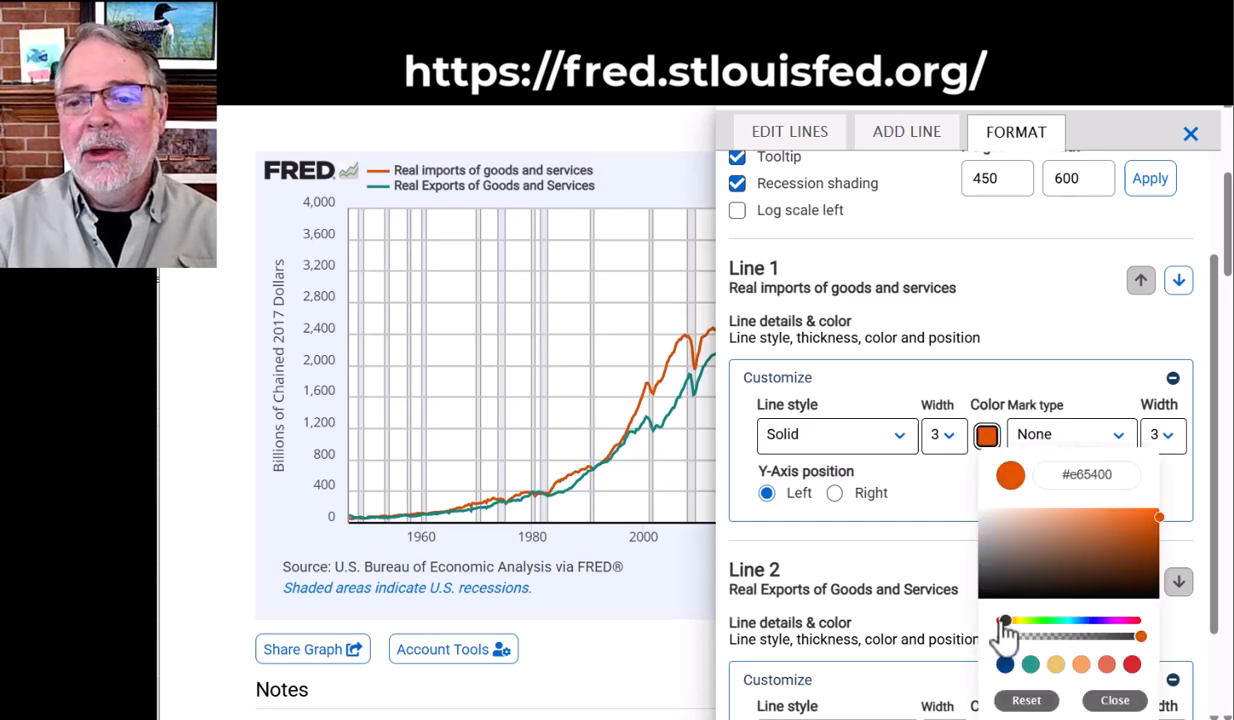
pyautogui.click(1033, 305)
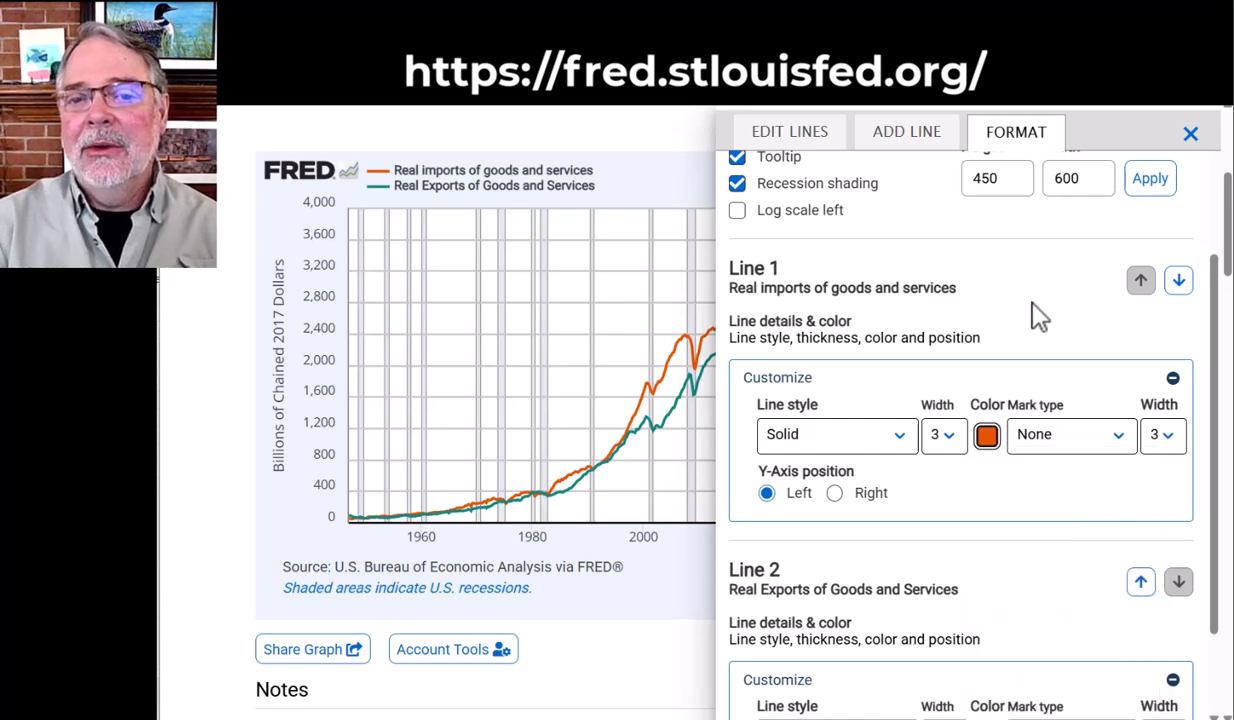
pyautogui.click(1190, 134)
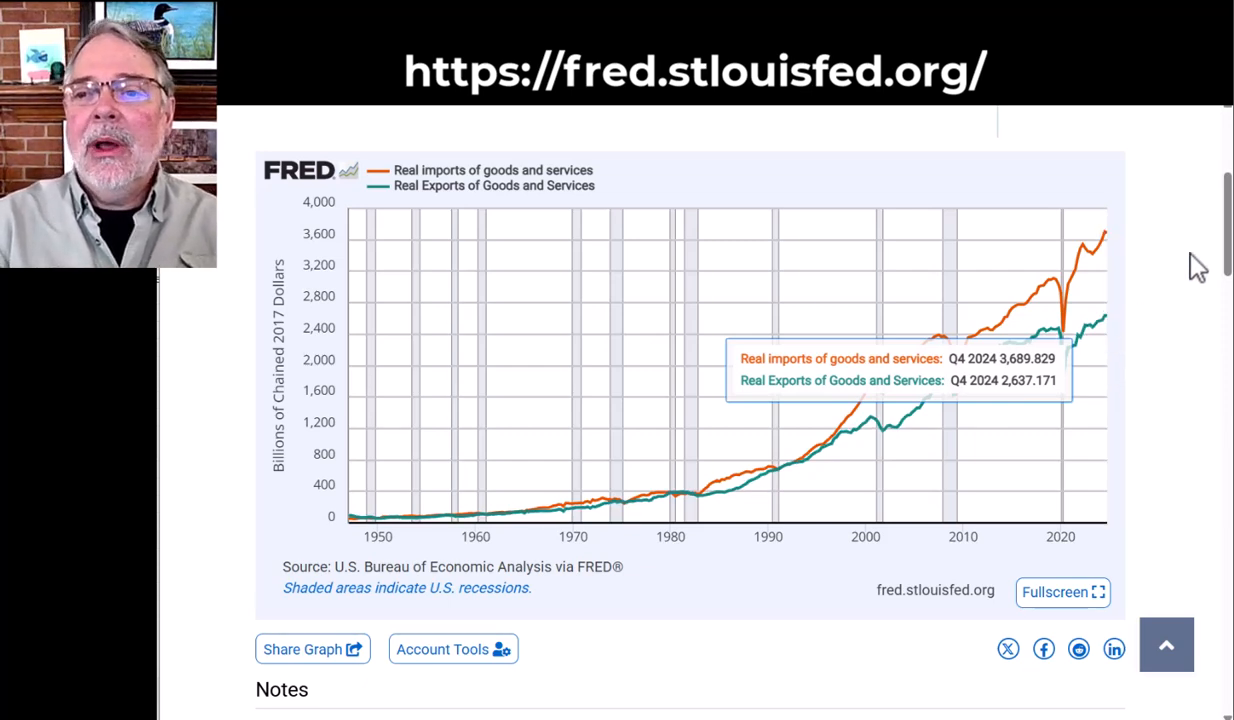
# Edit the graph to add the Real Gross Domestic Product series (GDPC1) as a new line, searching for "GDP"
pyautogui.scroll(2, 1201, 297)
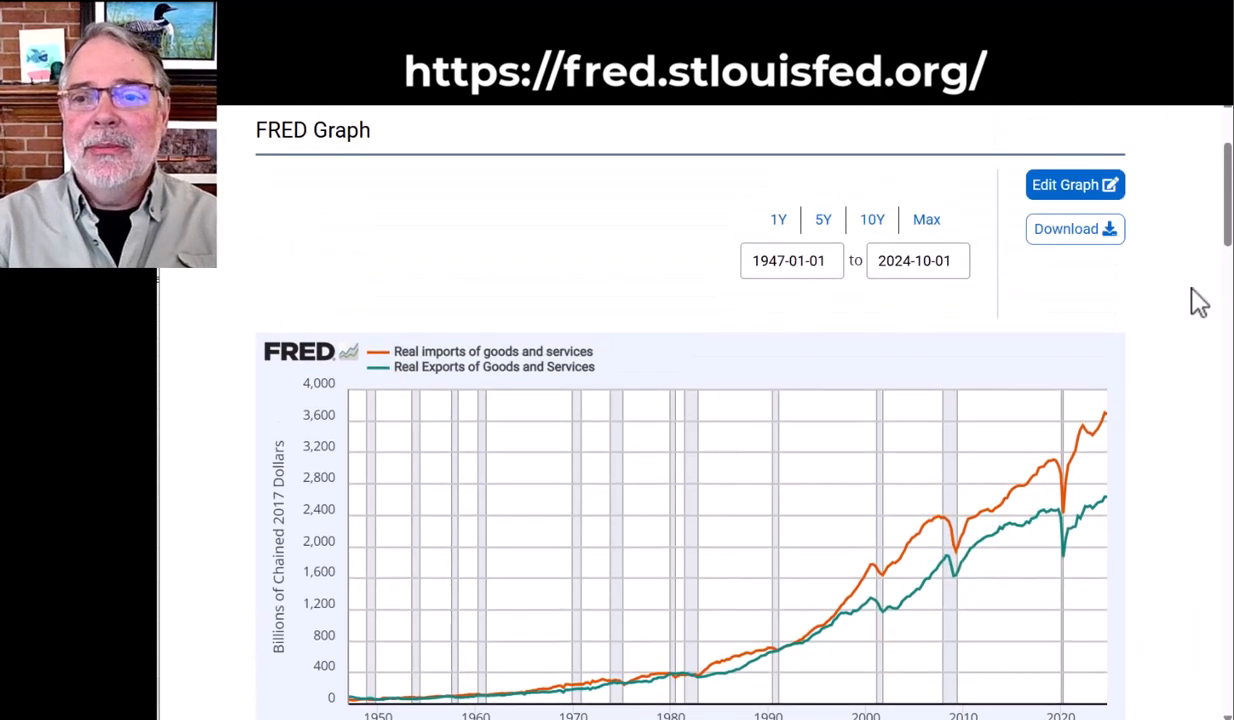
pyautogui.click(1070, 205)
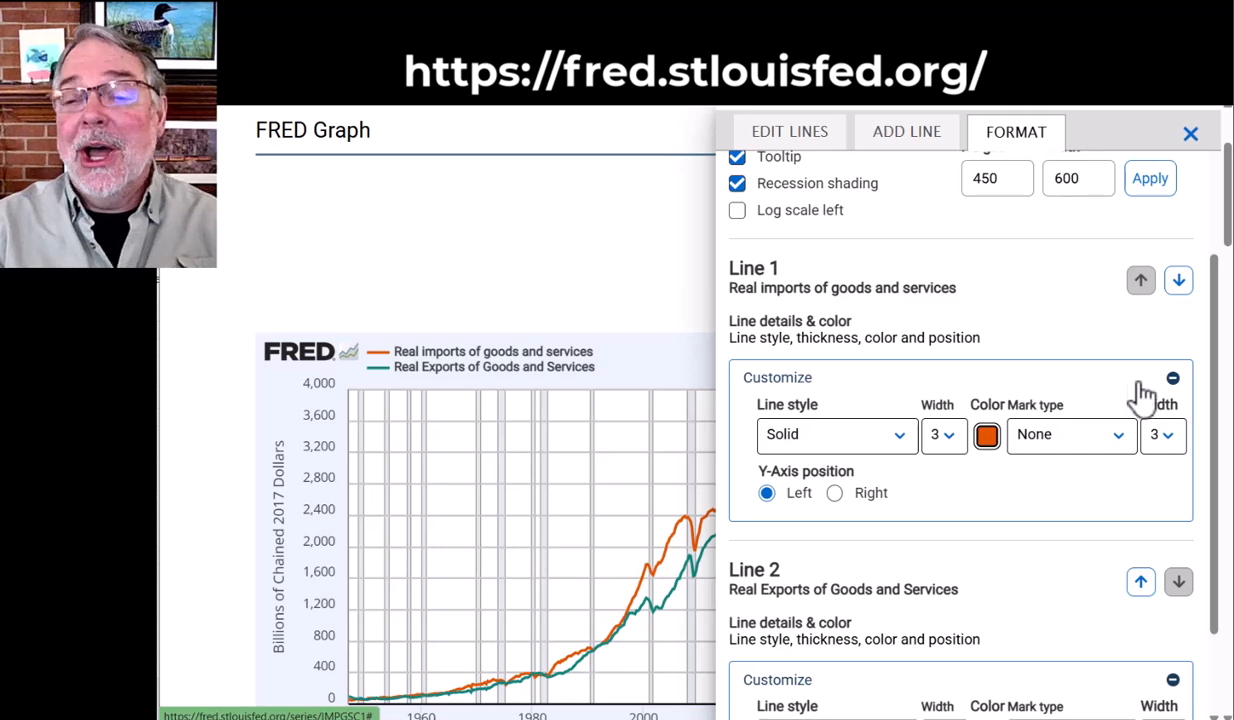
pyautogui.scroll(3, 1120, 392)
pyautogui.click(907, 136)
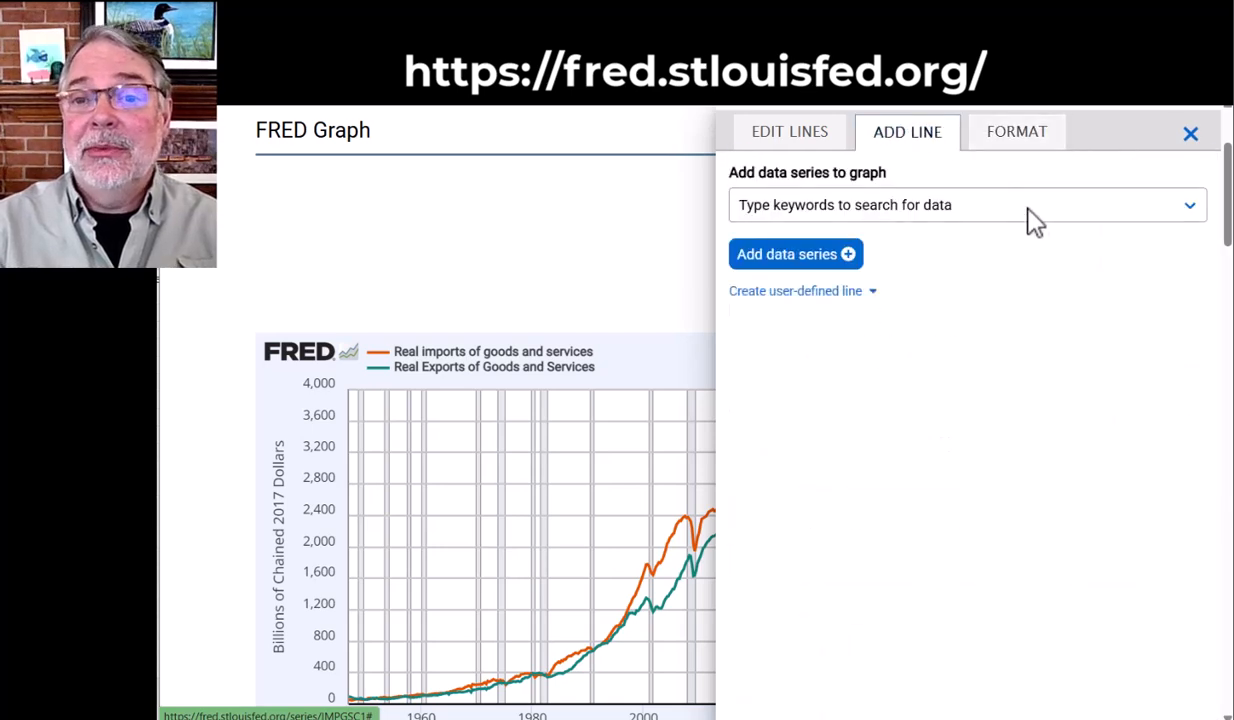
pyautogui.click(936, 210)
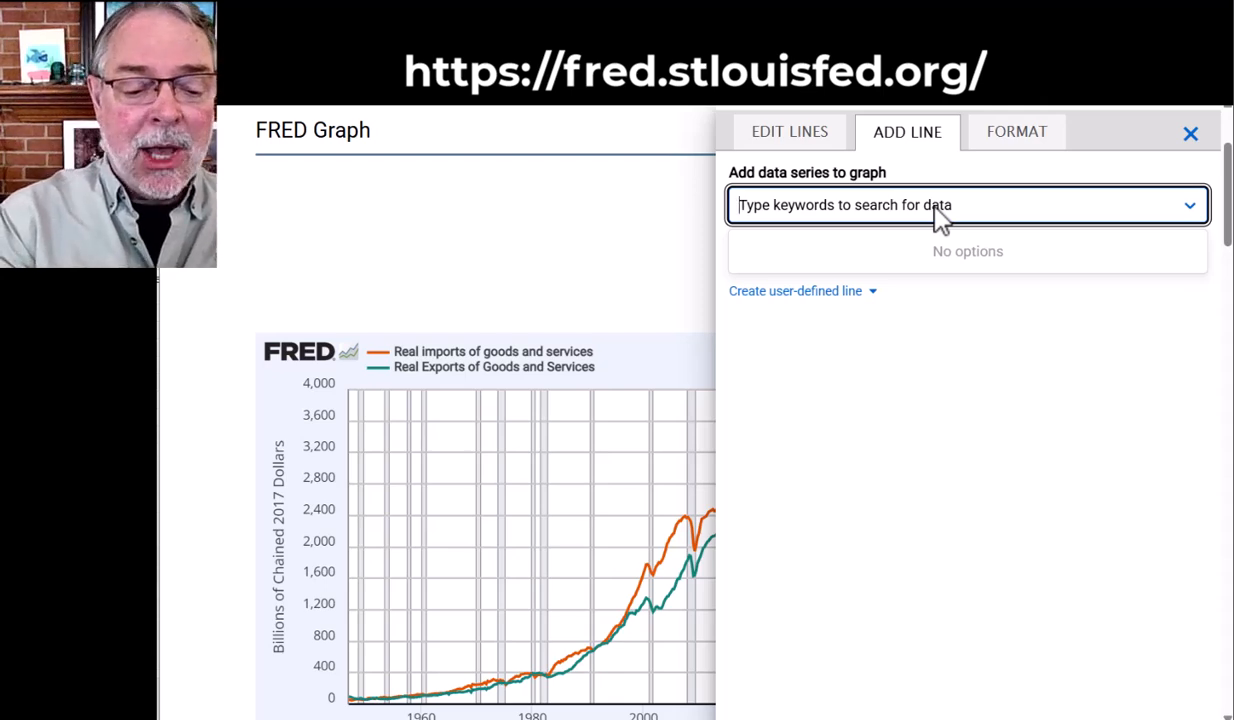
pyautogui.write('GDP')
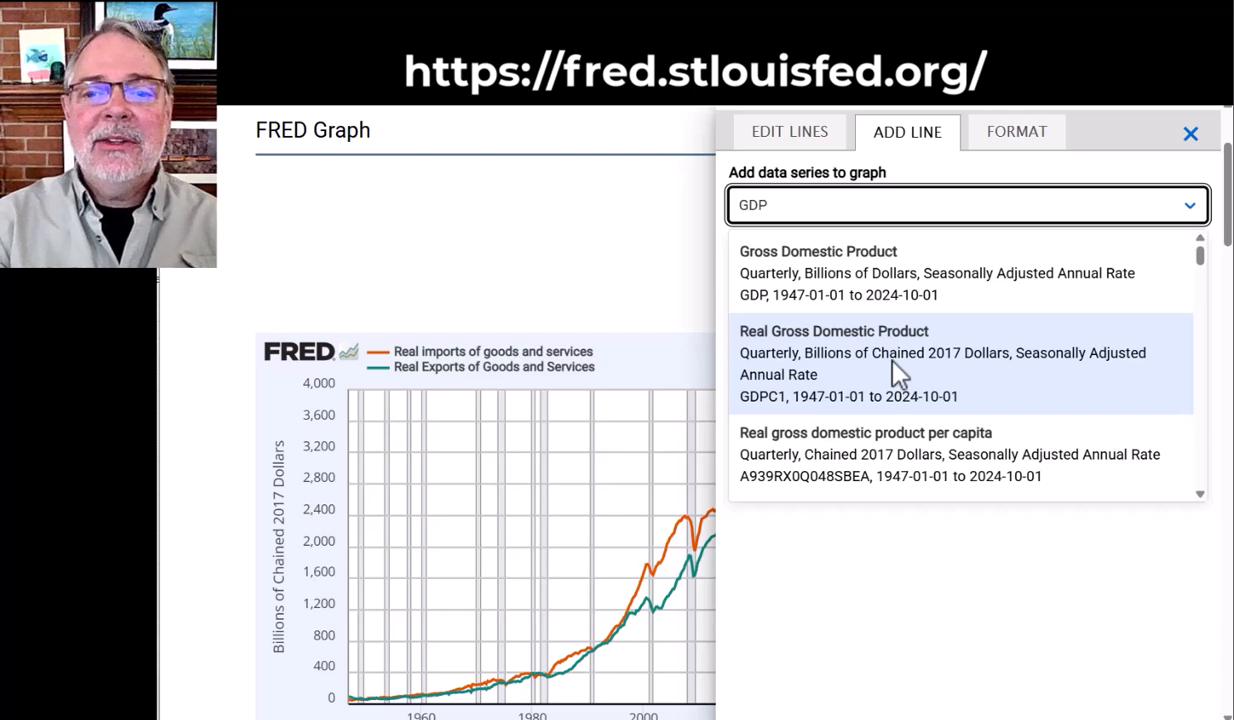
pyautogui.click(893, 361)
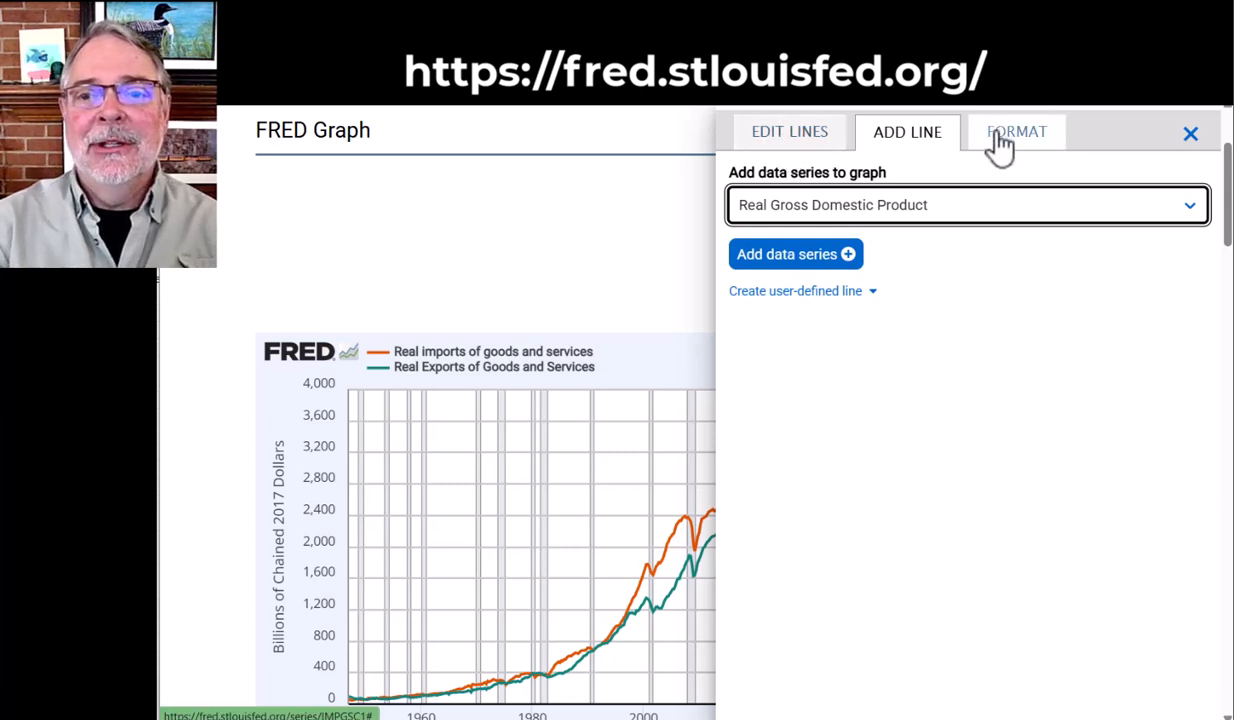
pyautogui.click(655, 211)
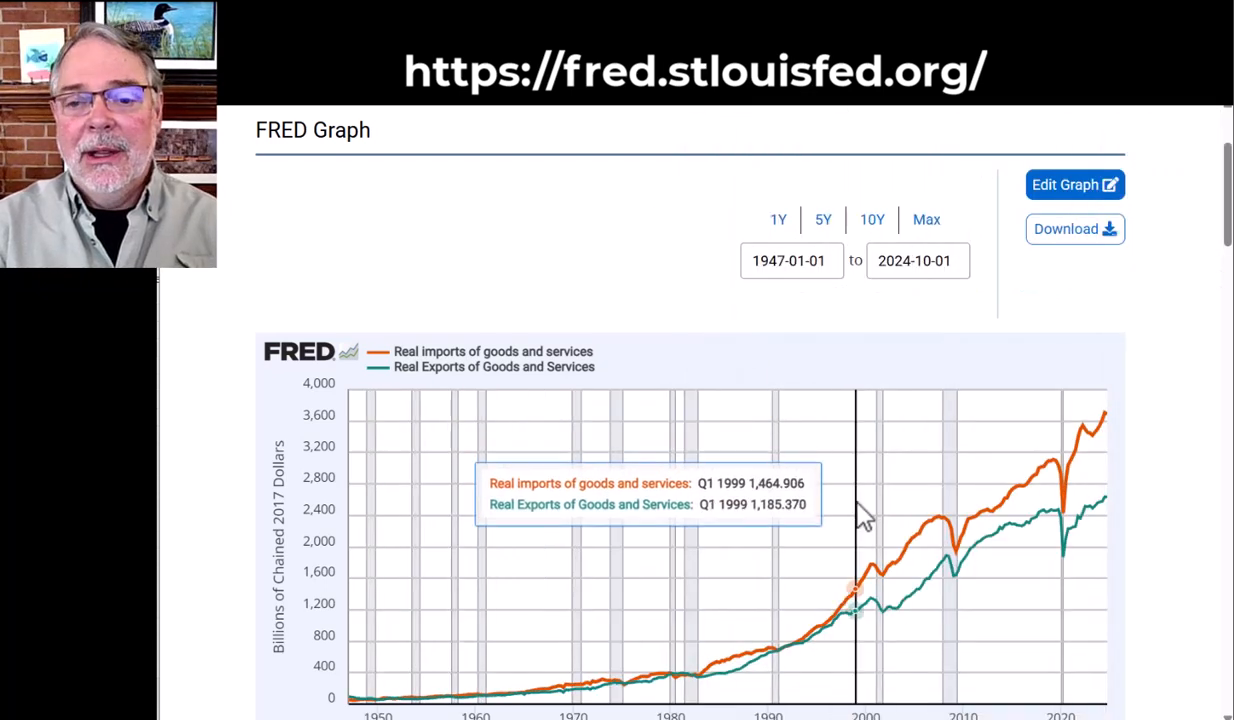
pyautogui.scroll(-1, 864, 518)
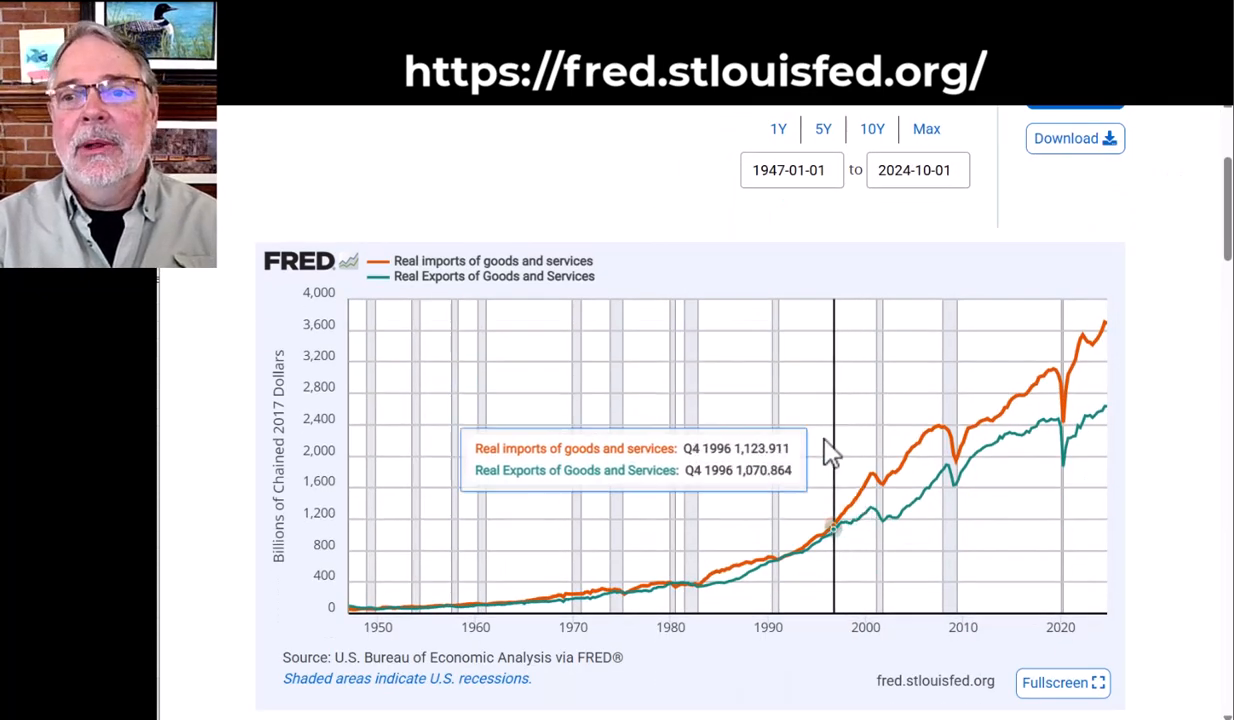
pyautogui.scroll(1, 760, 390)
pyautogui.click(1062, 190)
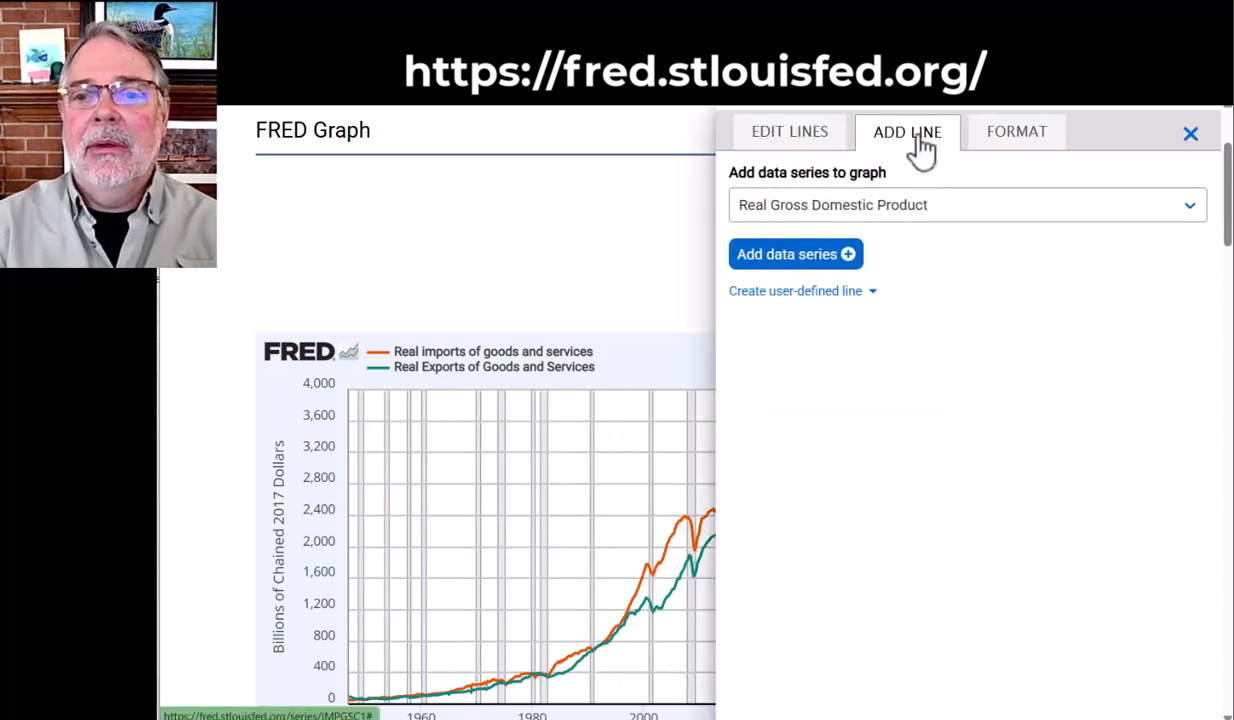
pyautogui.click(789, 258)
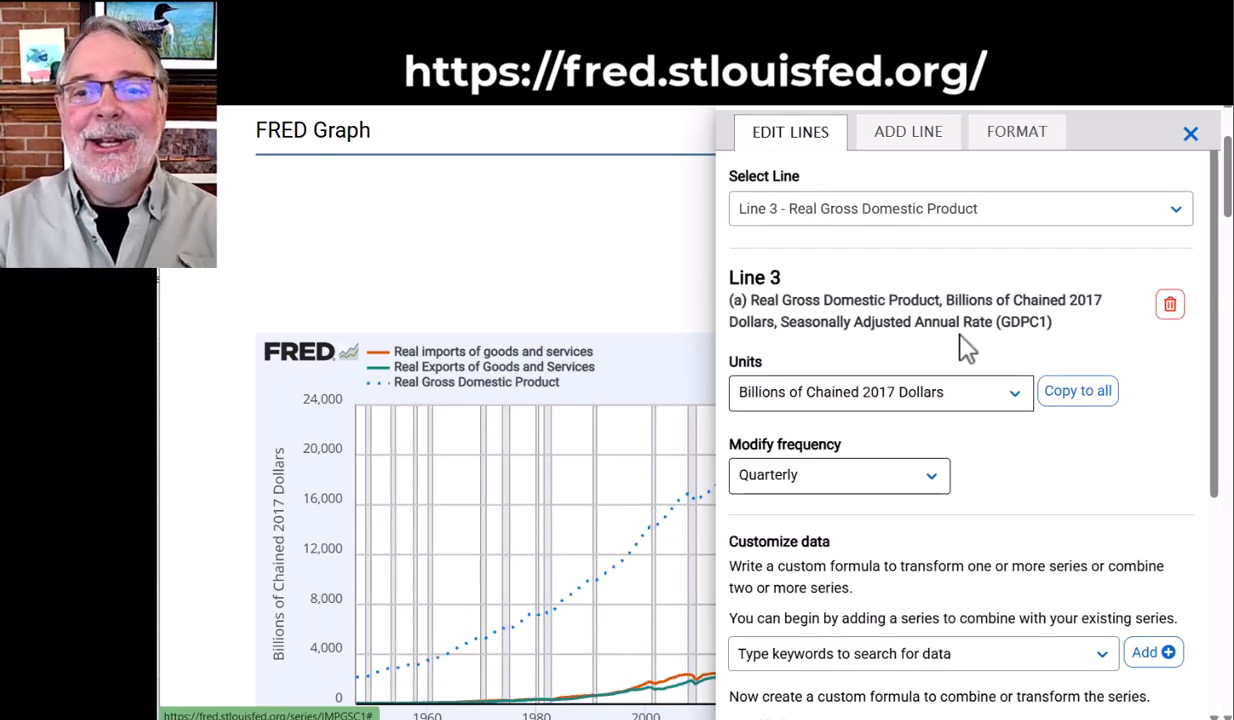
# Format Line 3, Real Gross Domestic Product, with the Solid line style
pyautogui.scroll(-2, 966, 346)
pyautogui.scroll(2, 966, 346)
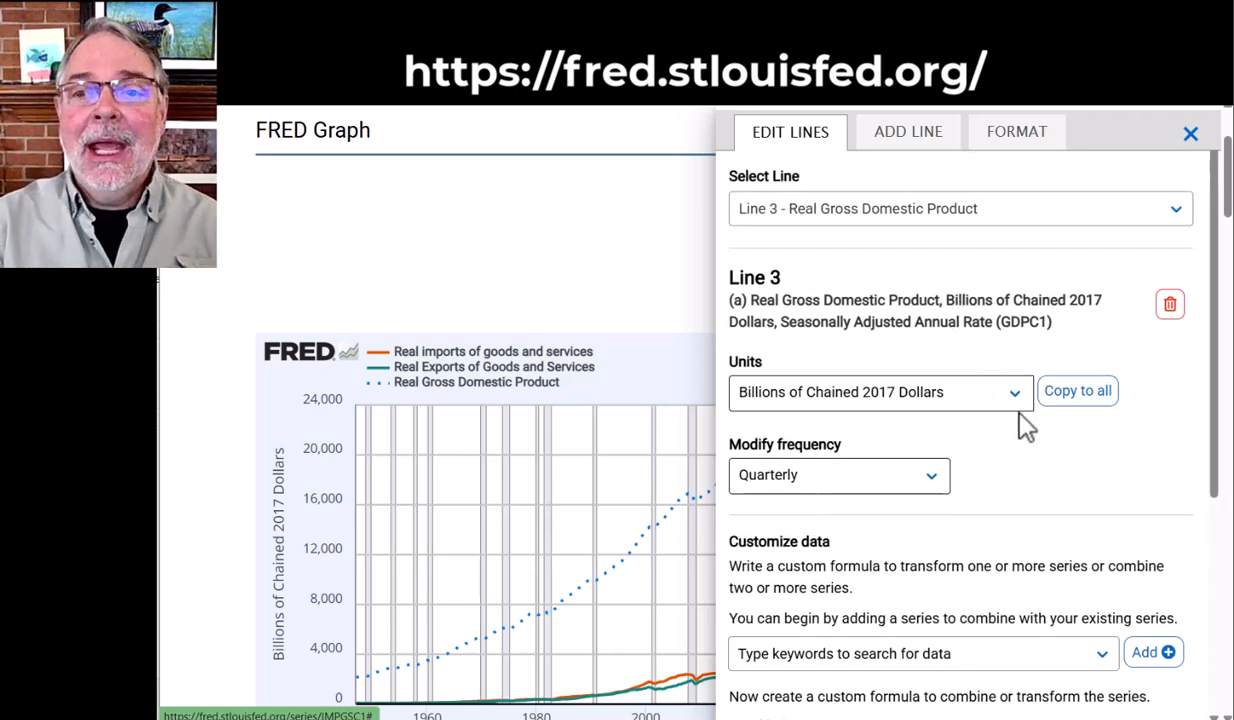
pyautogui.click(1005, 136)
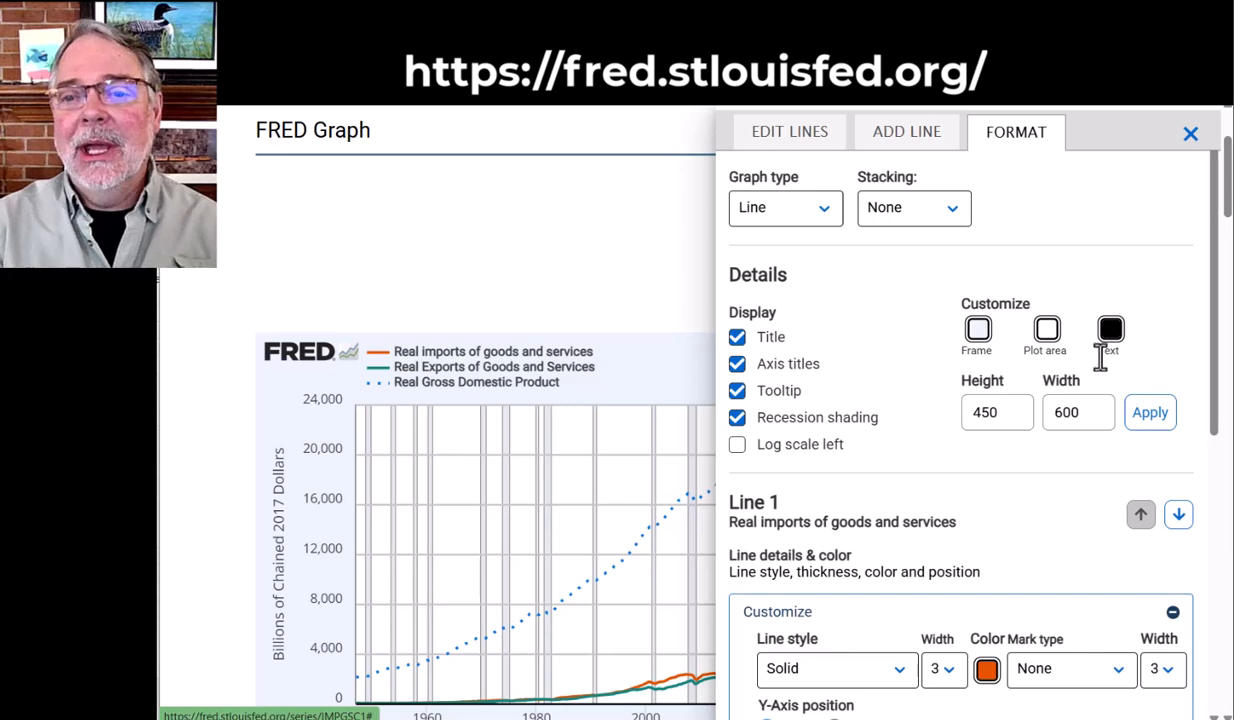
pyautogui.scroll(-2, 1069, 465)
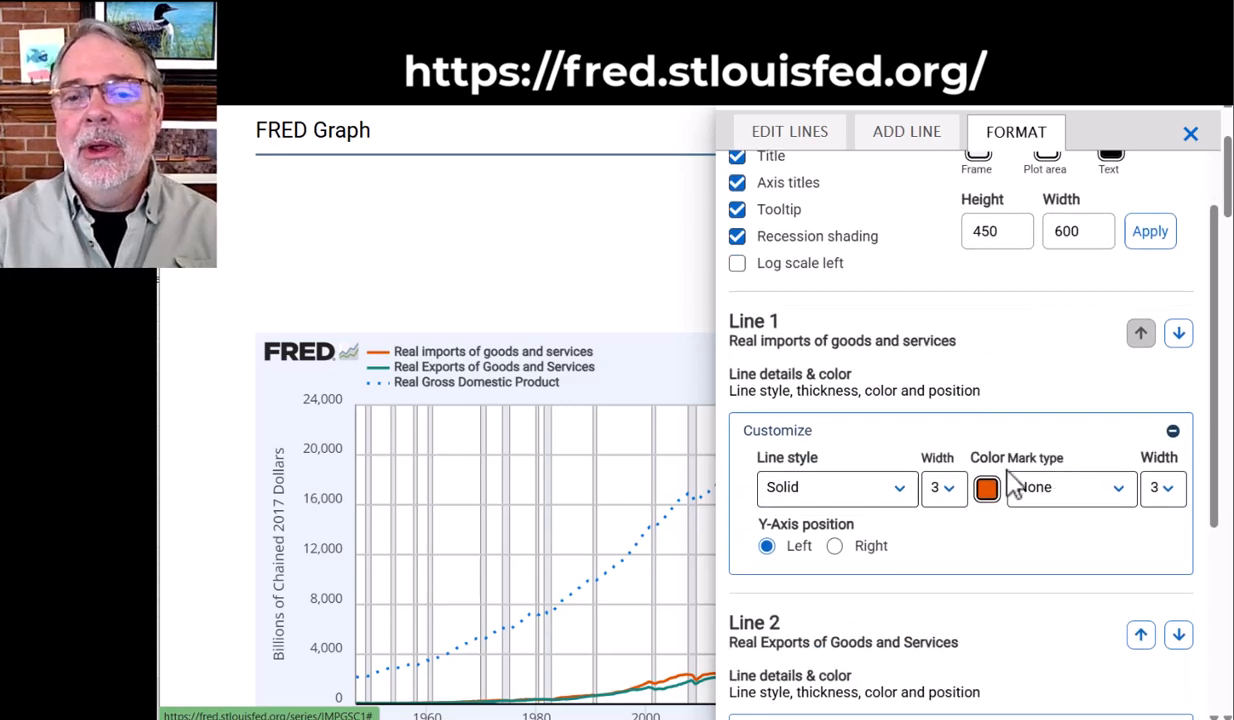
pyautogui.scroll(-3, 1004, 508)
pyautogui.scroll(-1, 1001, 505)
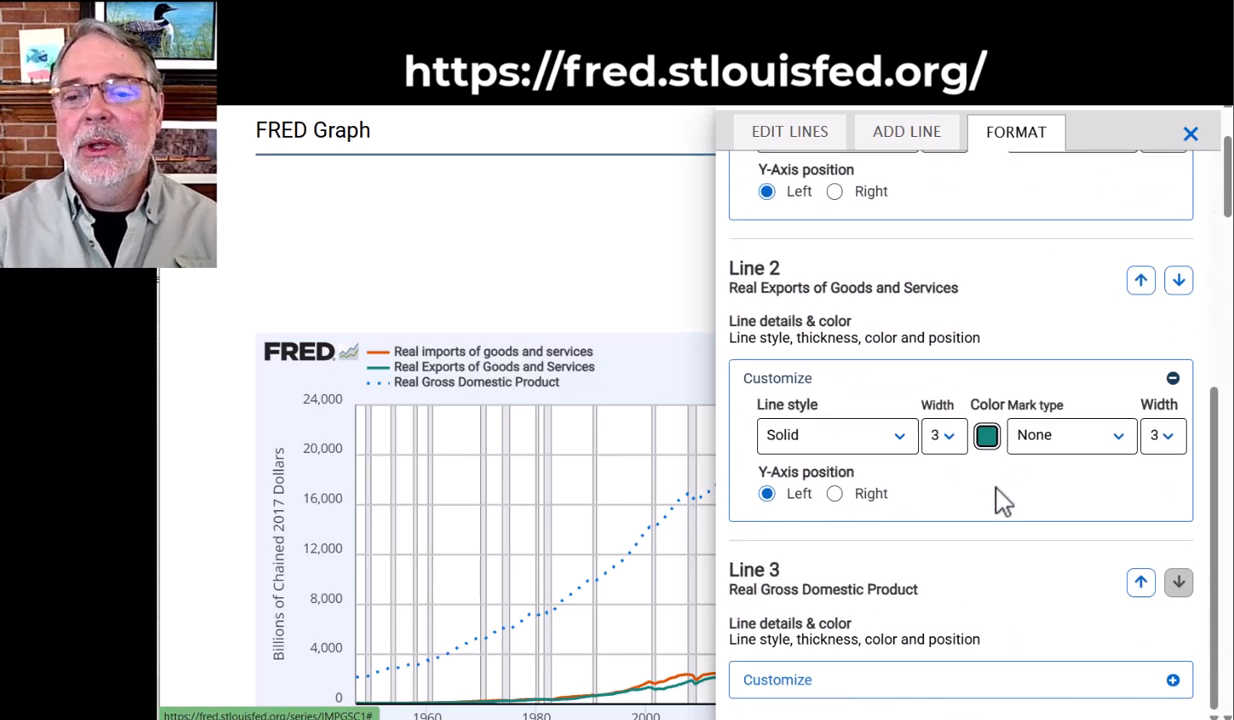
pyautogui.click(810, 683)
pyautogui.scroll(-1, 872, 680)
pyautogui.click(832, 652)
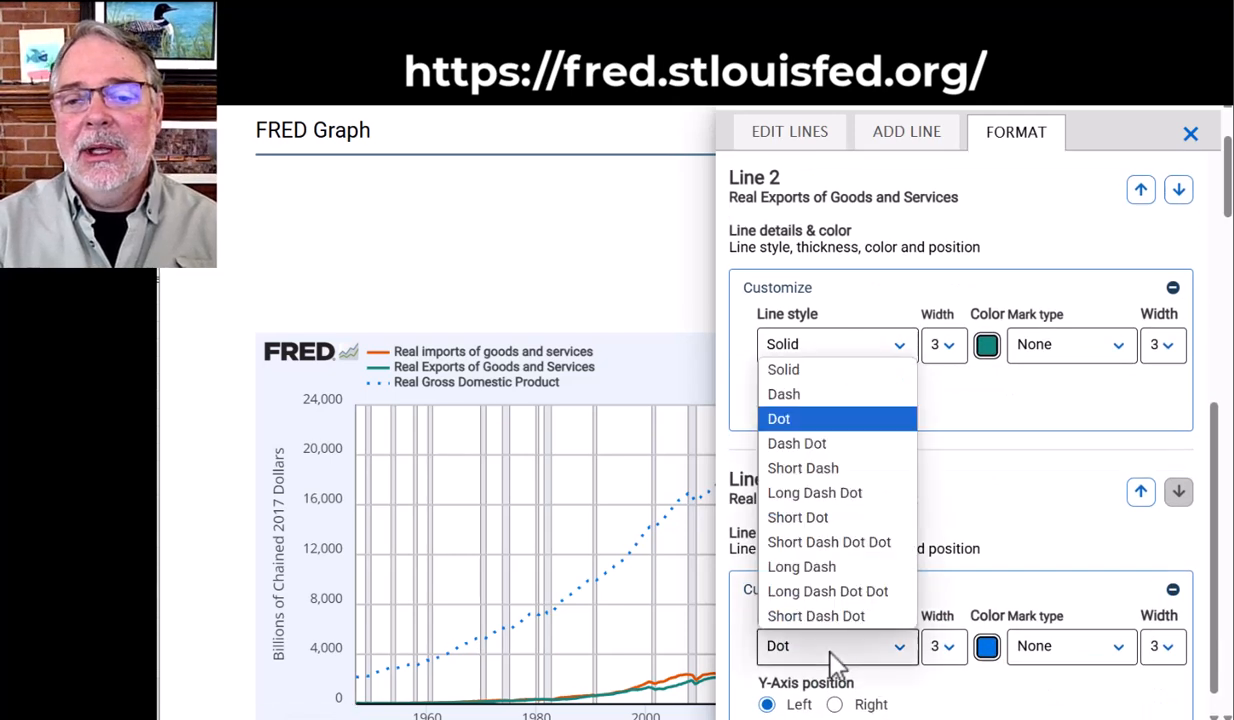
pyautogui.click(790, 370)
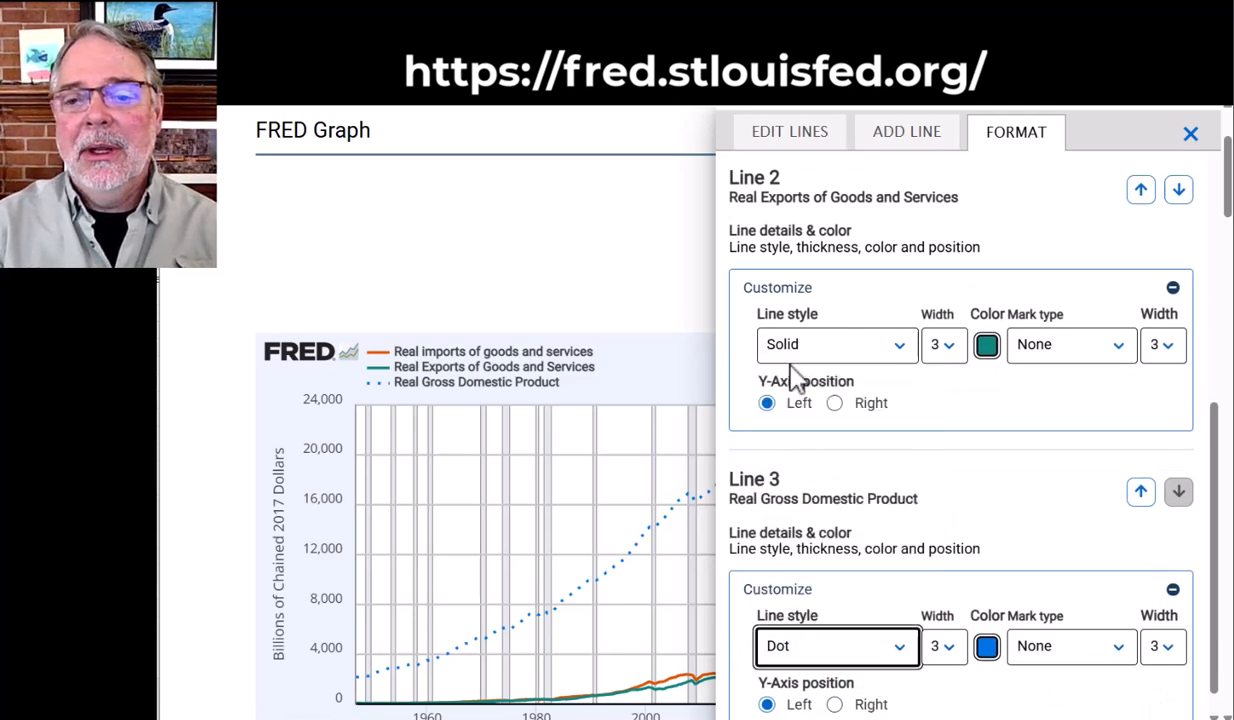
# Change the colour of Line 3 to the dark blue preset #023e8a and return to the graph
pyautogui.click(986, 647)
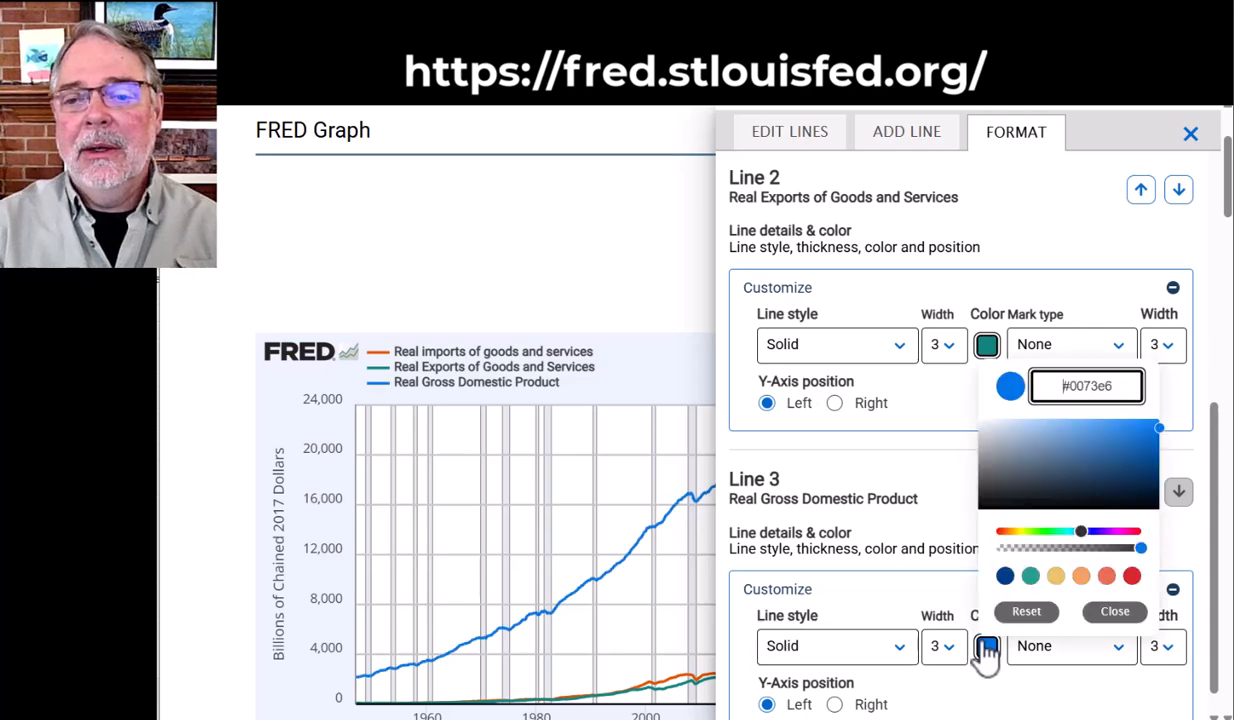
pyautogui.click(1005, 577)
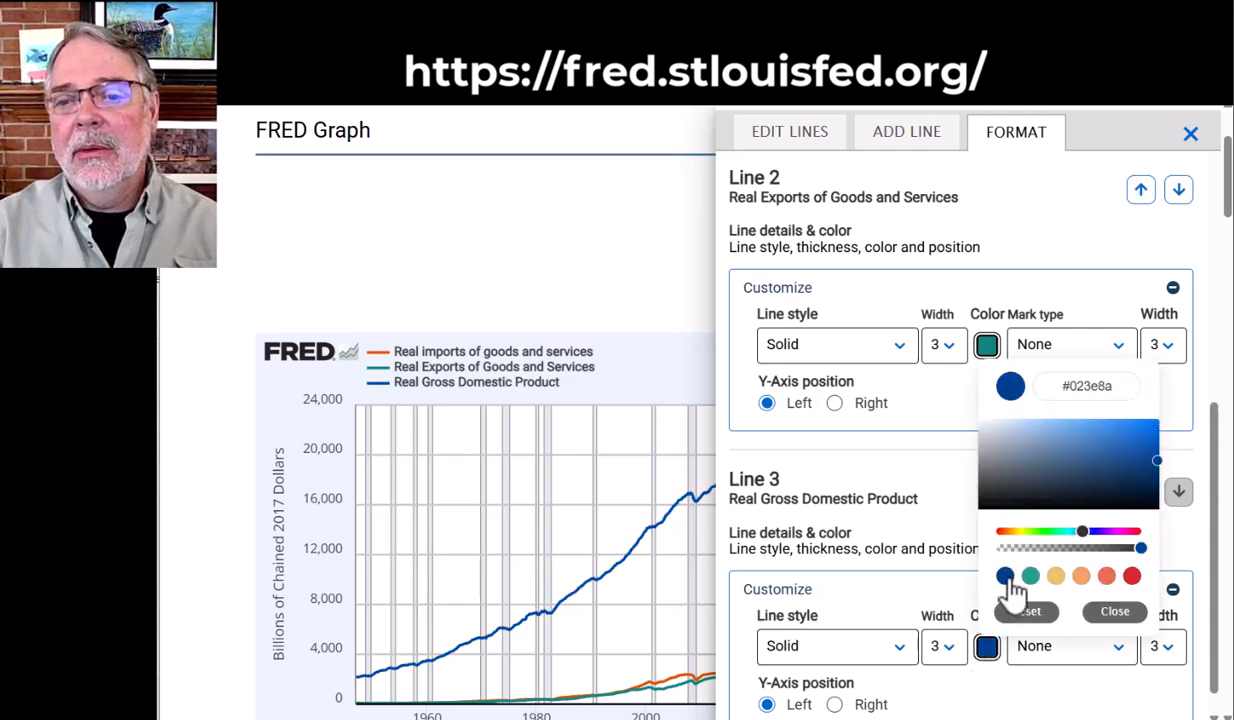
pyautogui.click(710, 584)
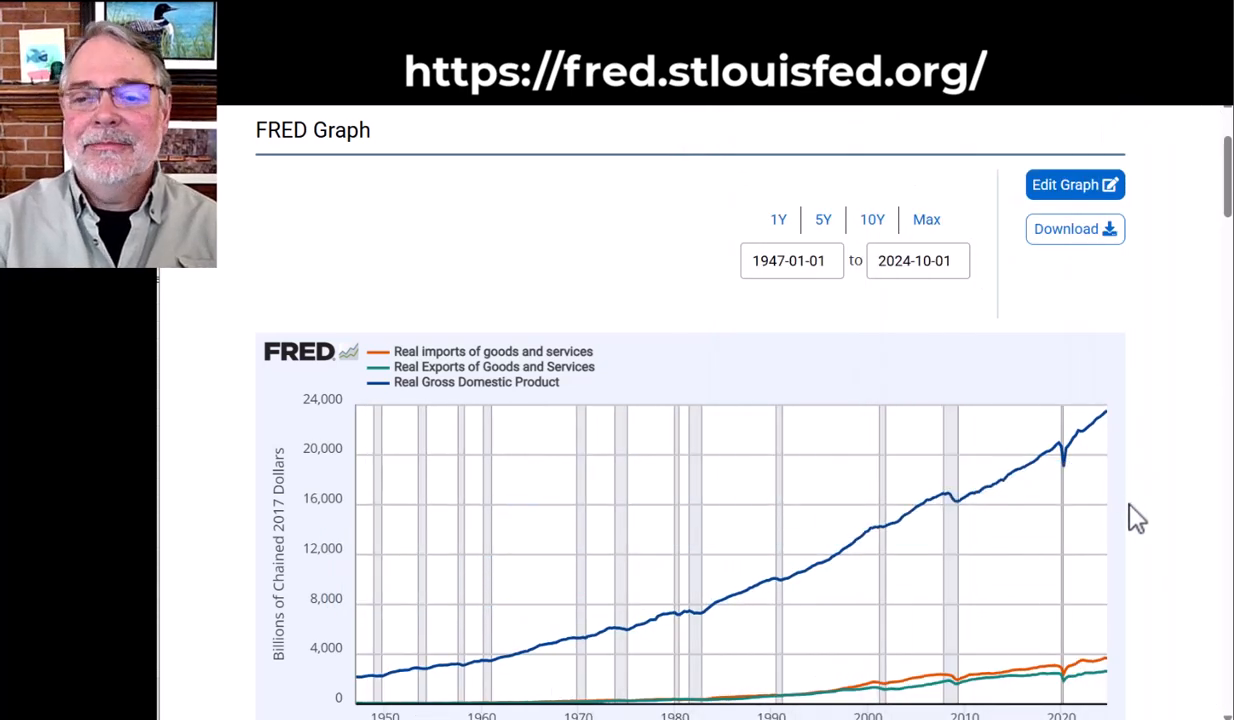
# Set the graph's start date to 1980-01-01
pyautogui.click(771, 260)
pyautogui.moveTo(771, 260); pyautogui.dragTo(784, 258)
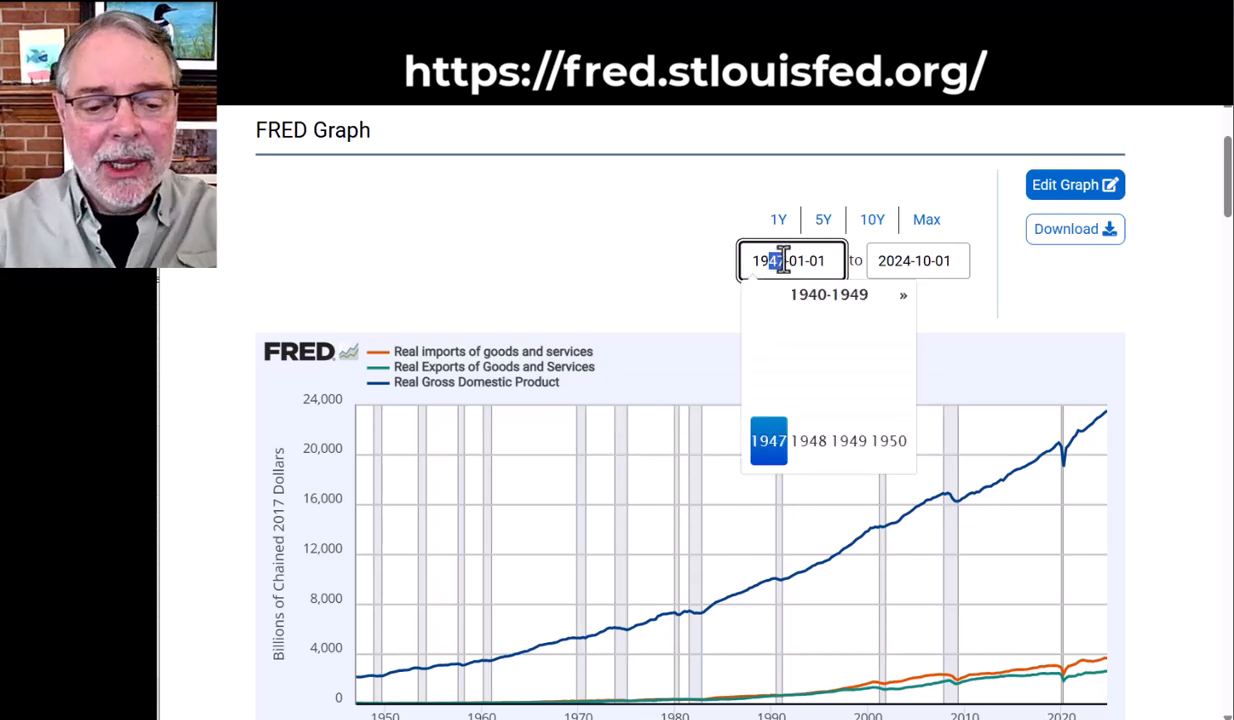
pyautogui.write('8')
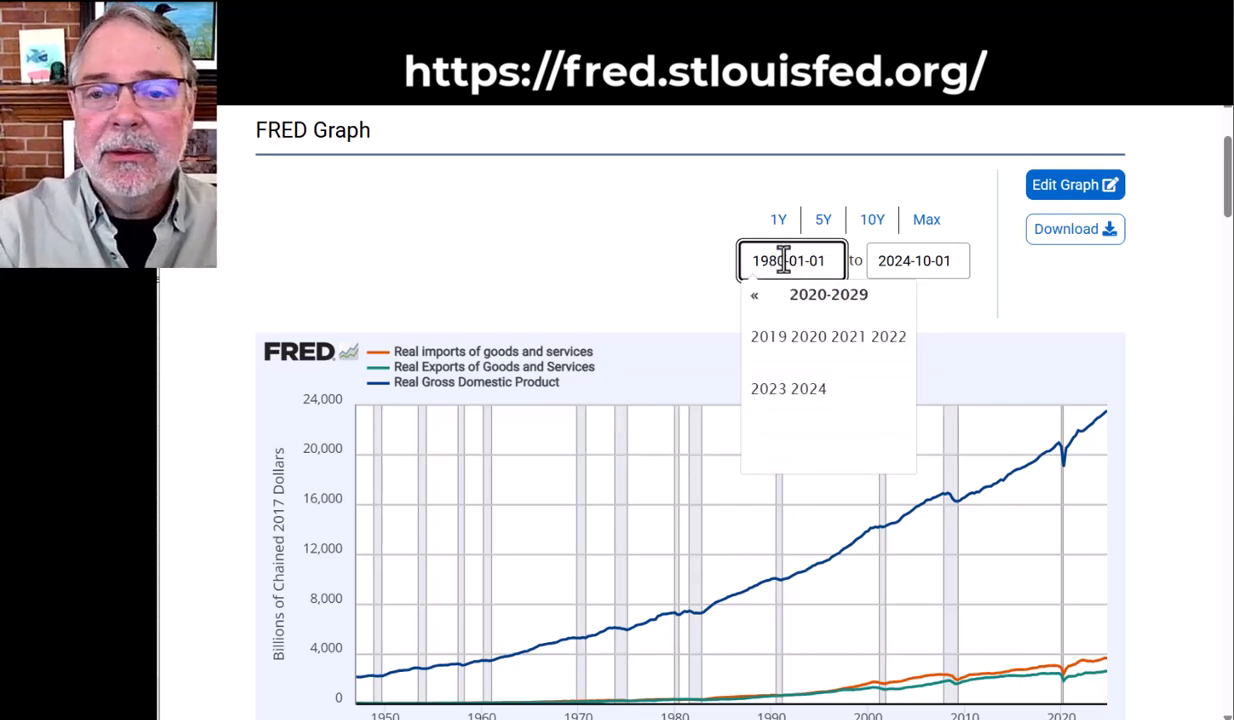
pyautogui.write('0')
pyautogui.press('Return')
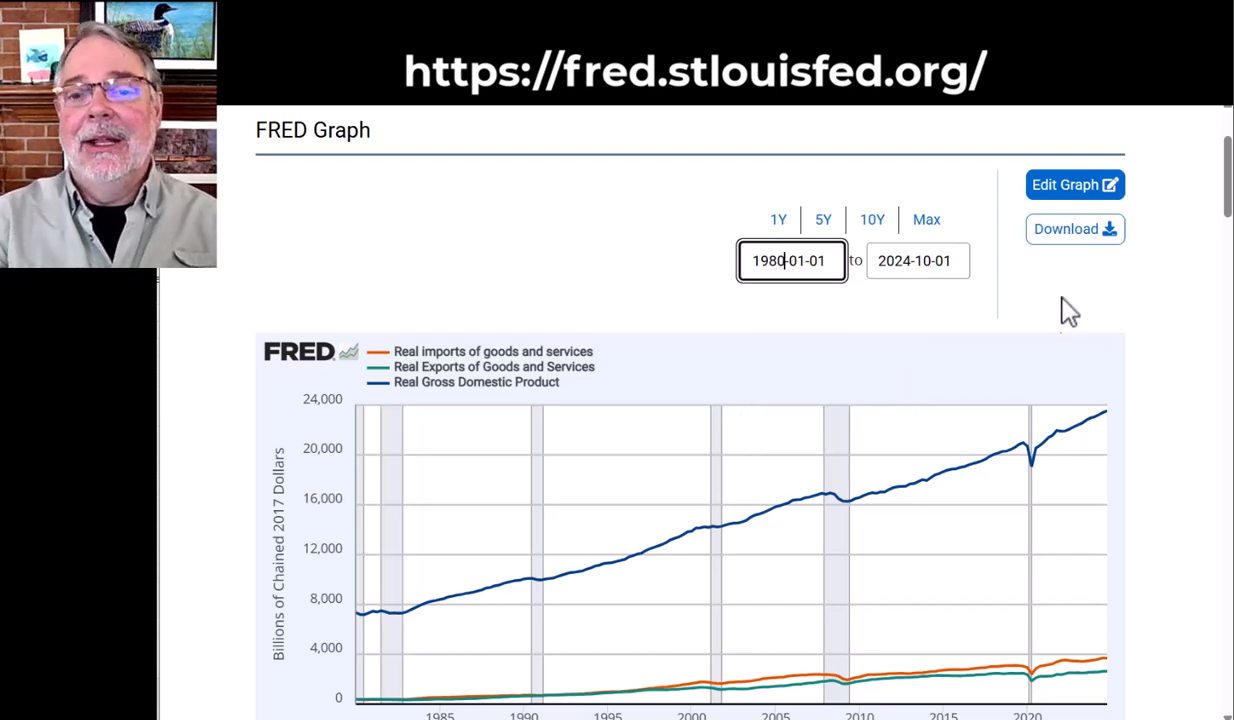
# Compare the real imports, exports and GDP lines since 1980, and view the Trade Balance: Goods and Services (BOPGSTB) graph
pyautogui.scroll(-1, 1092, 397)
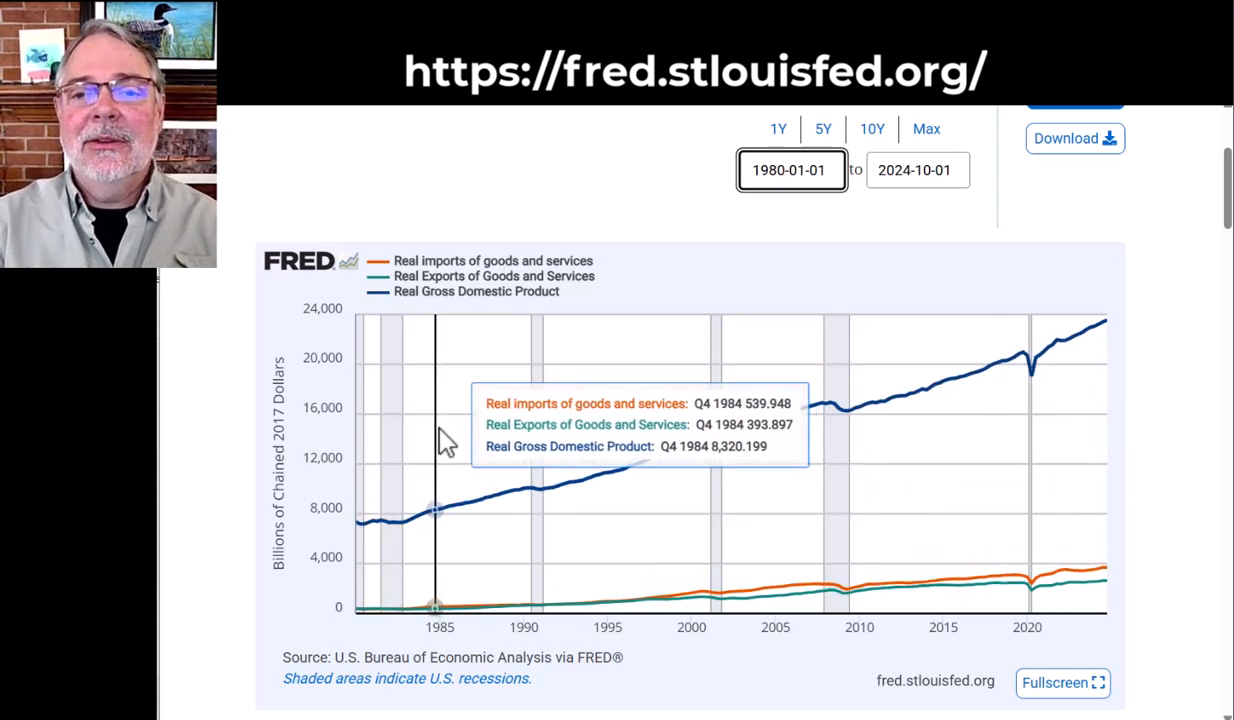
pyautogui.scroll(1, 468, 441)
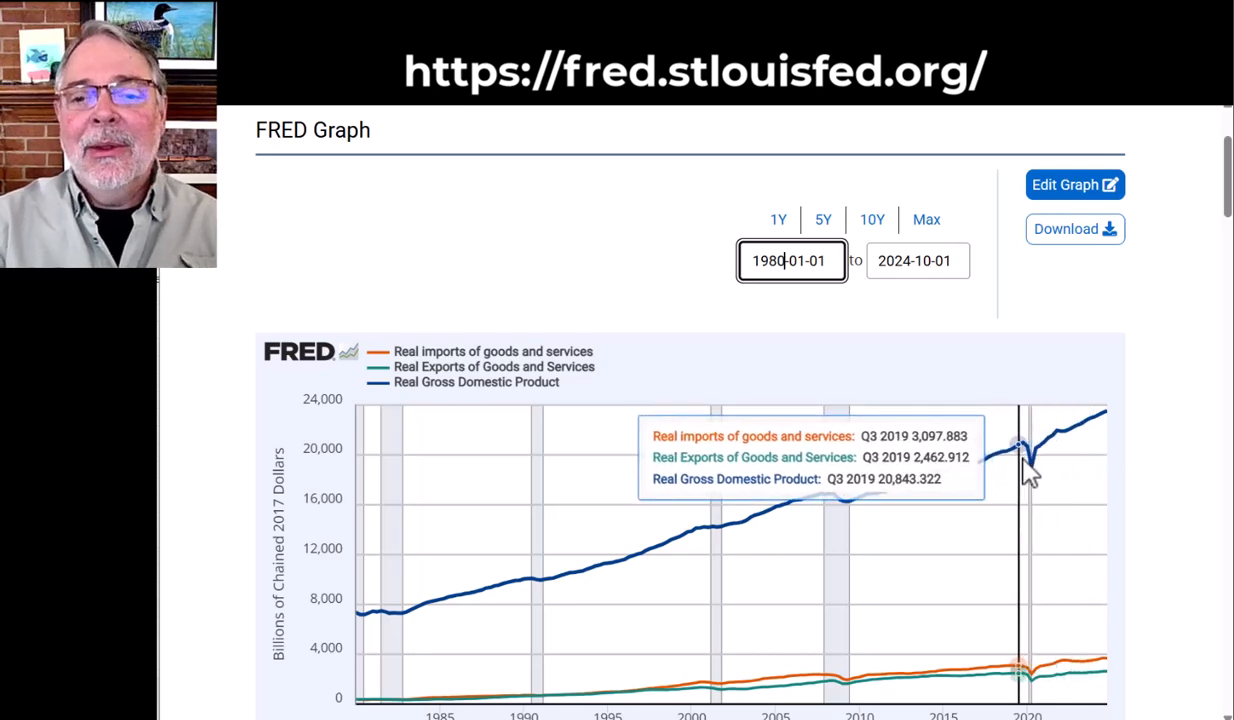
pyautogui.scroll(-3, 1030, 475)
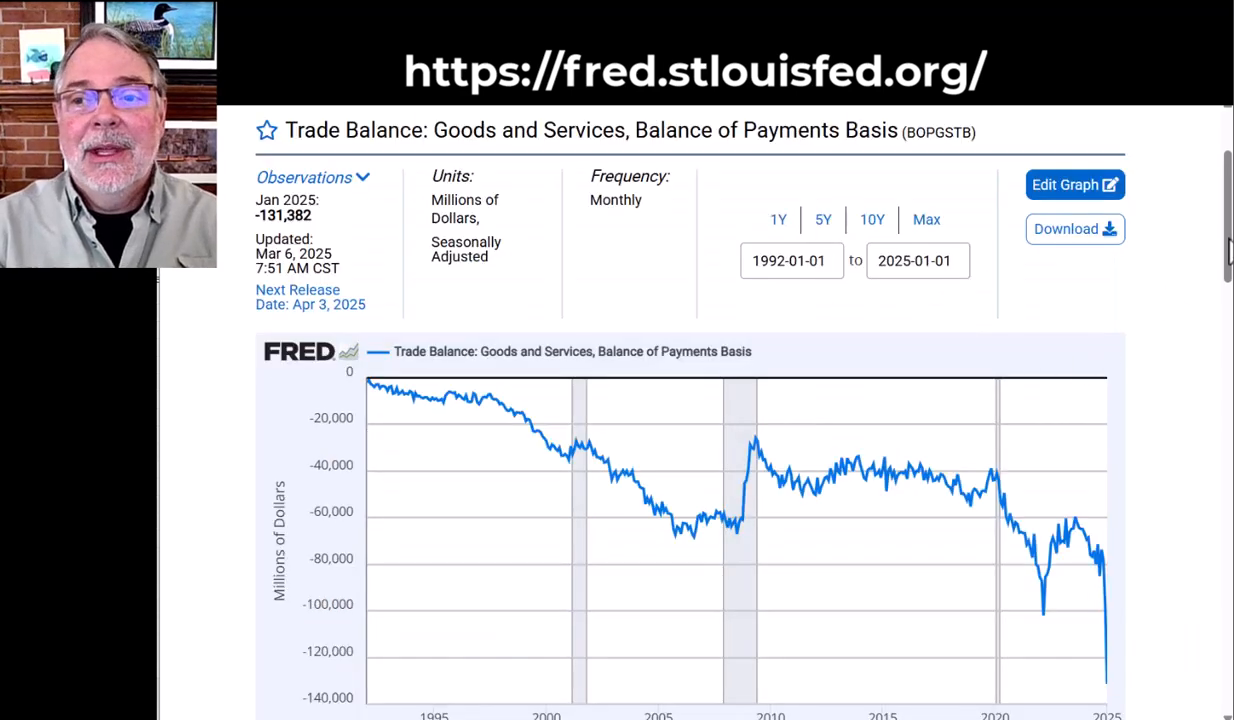
pyautogui.moveTo(1229, 240)
pyautogui.mouseDown()
pyautogui.moveTo(1229, 256)
pyautogui.moveTo(1229, 225)
pyautogui.mouseUp()
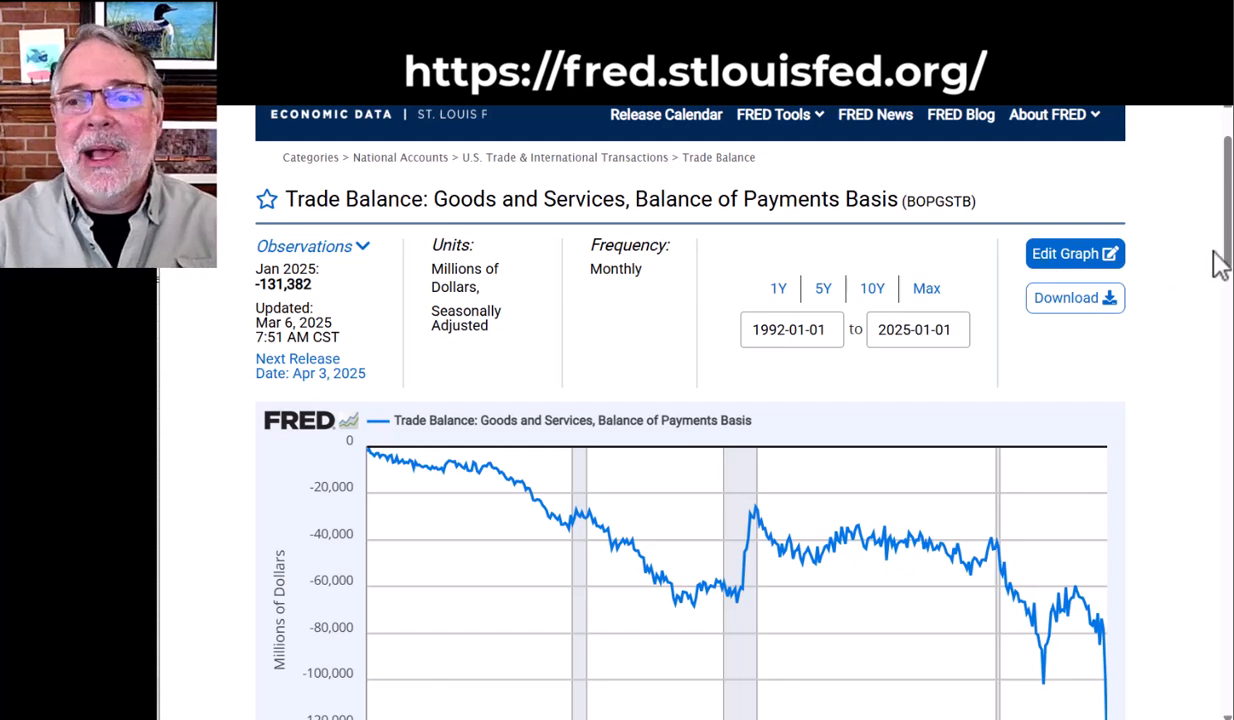
pyautogui.moveTo(1229, 228); pyautogui.dragTo(1229, 280)
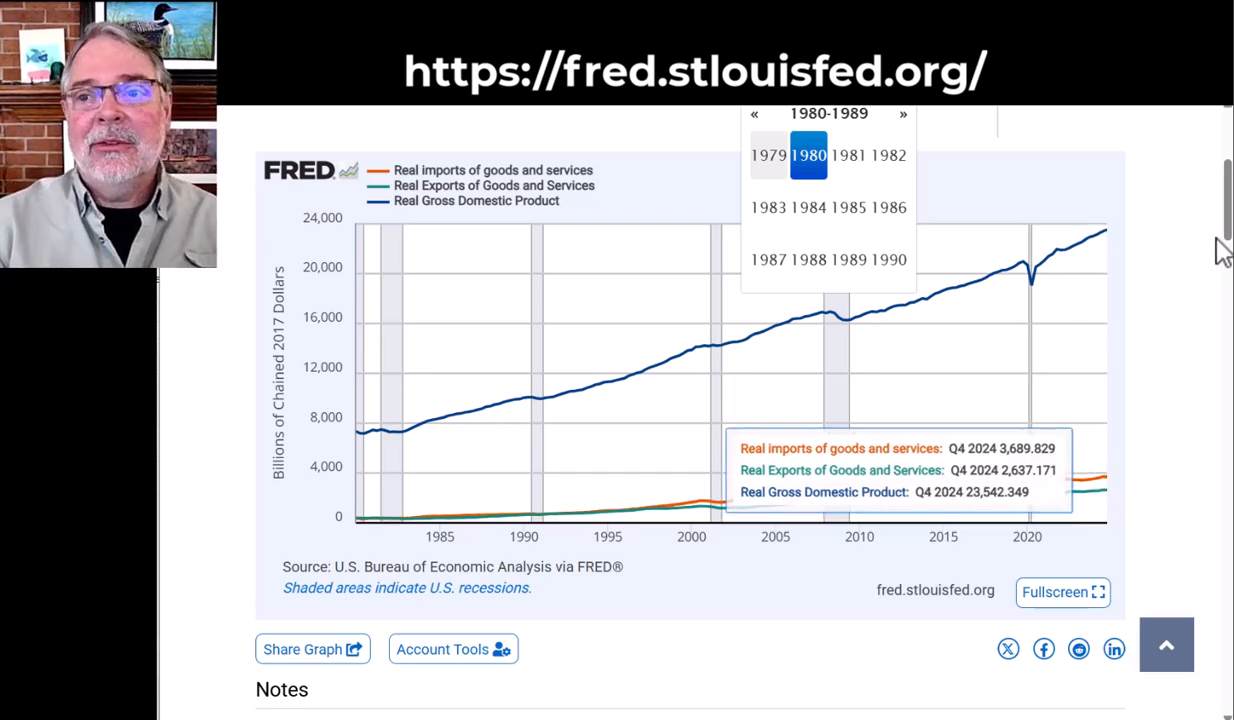
pyautogui.scroll(2, 1160, 370)
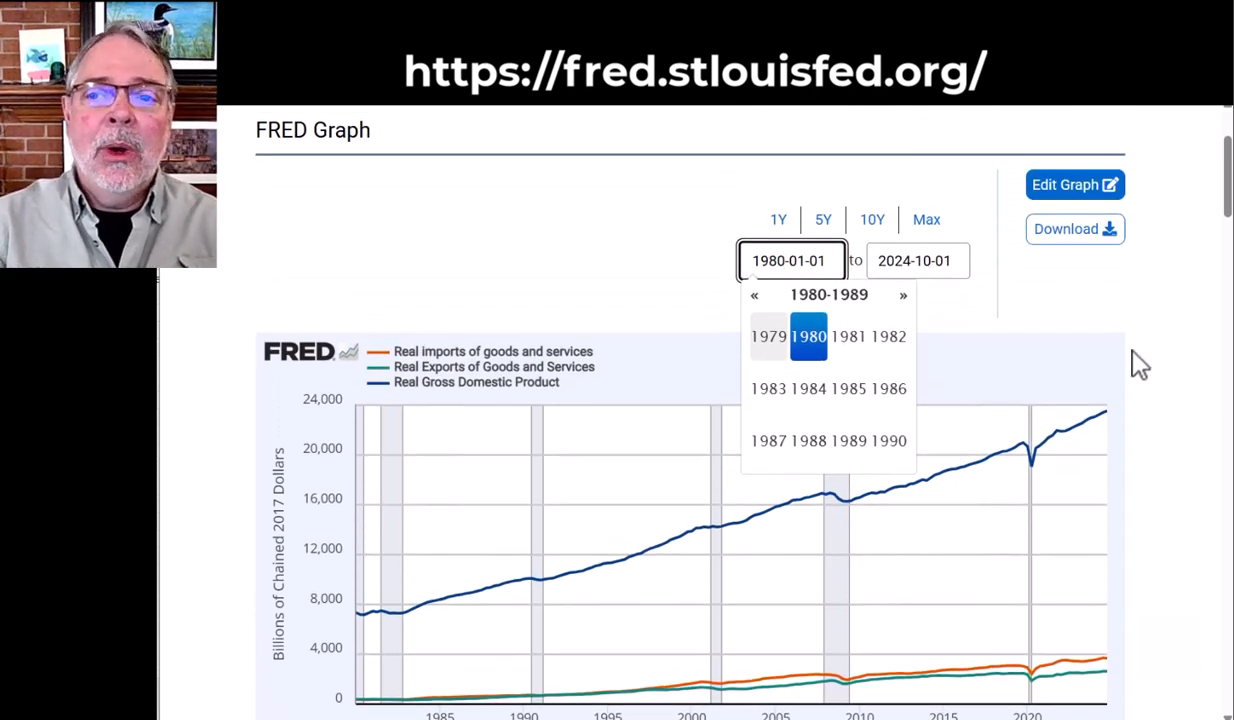
pyautogui.click(1152, 311)
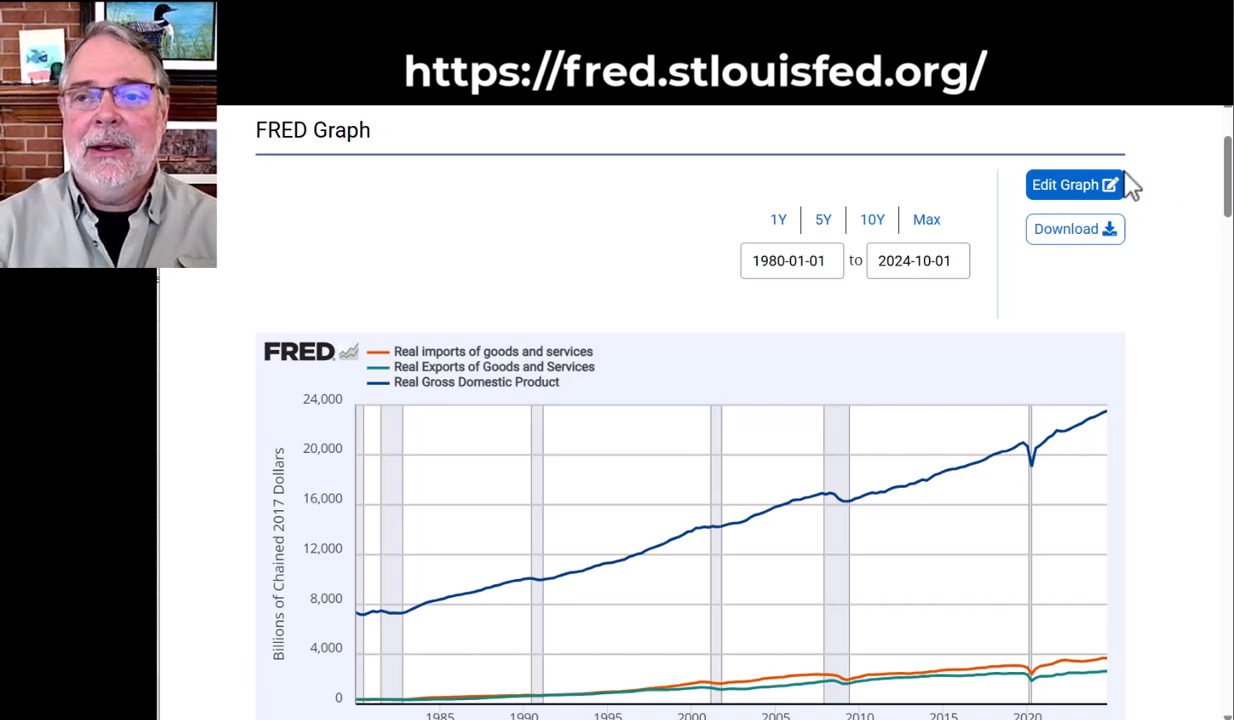
# Download the graph's data as an Excel worksheet named fredgraph.xlsx and return to the graph
pyautogui.click(1066, 236)
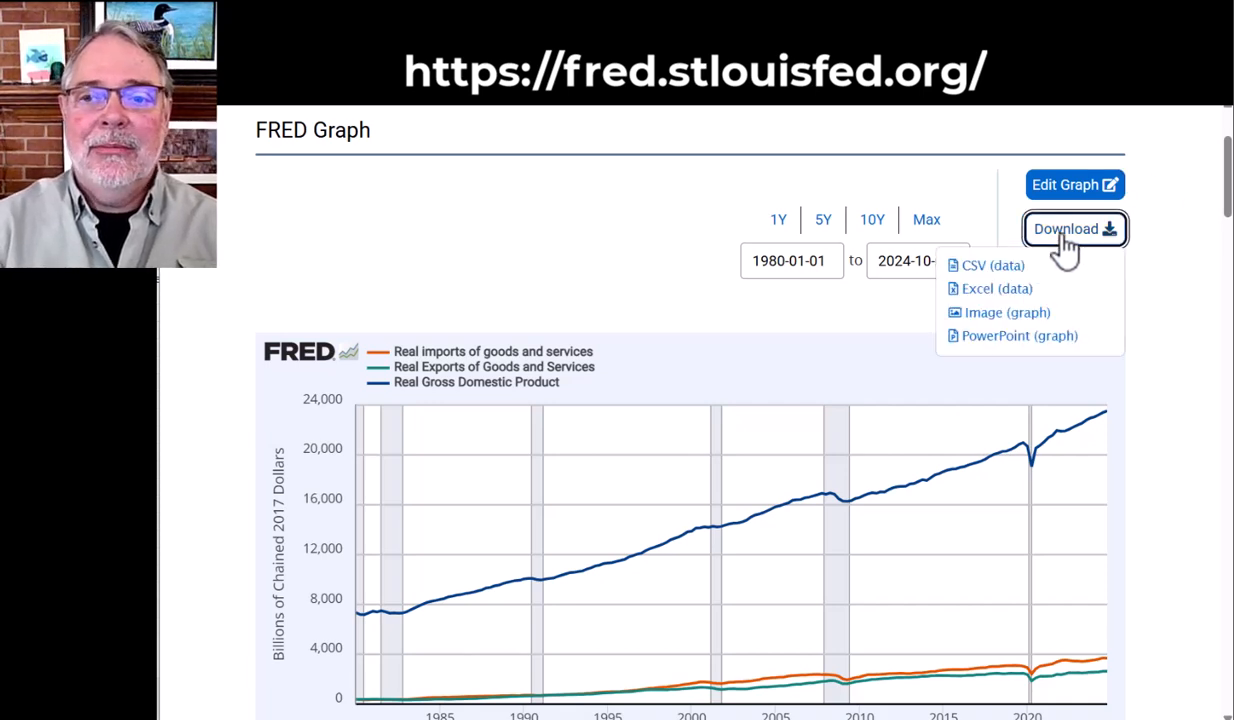
pyautogui.click(1010, 297)
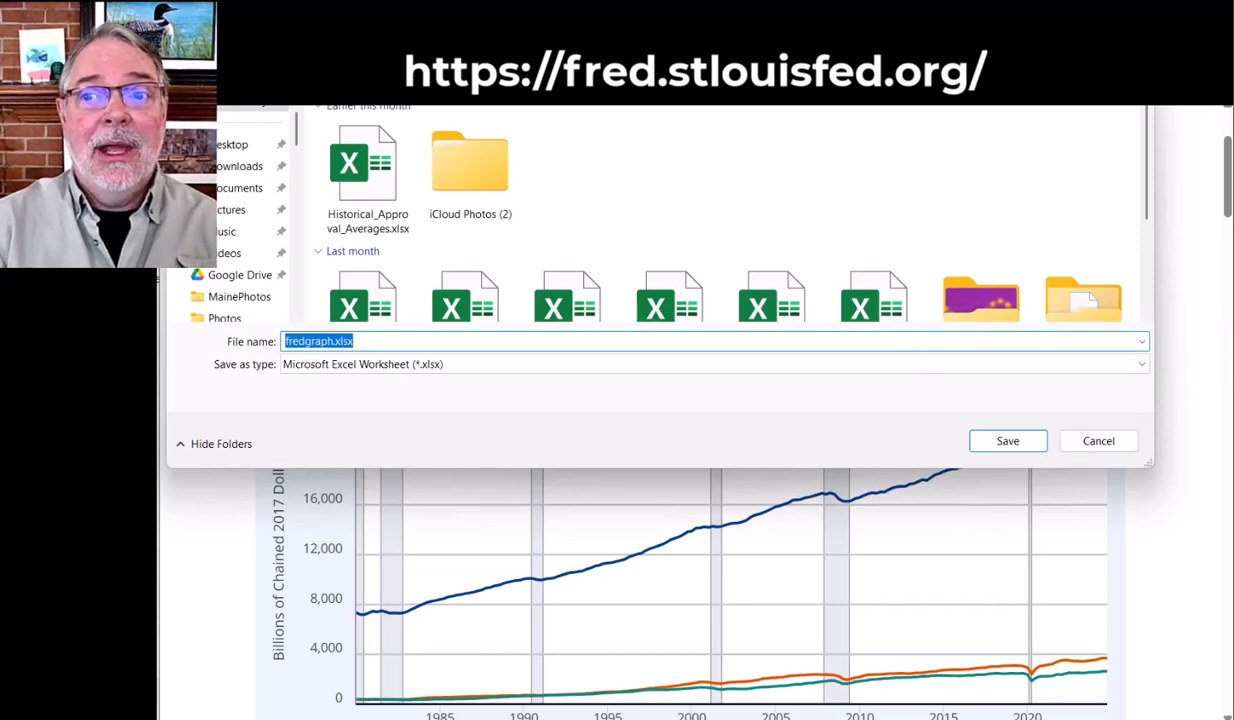
pyautogui.press('Return')
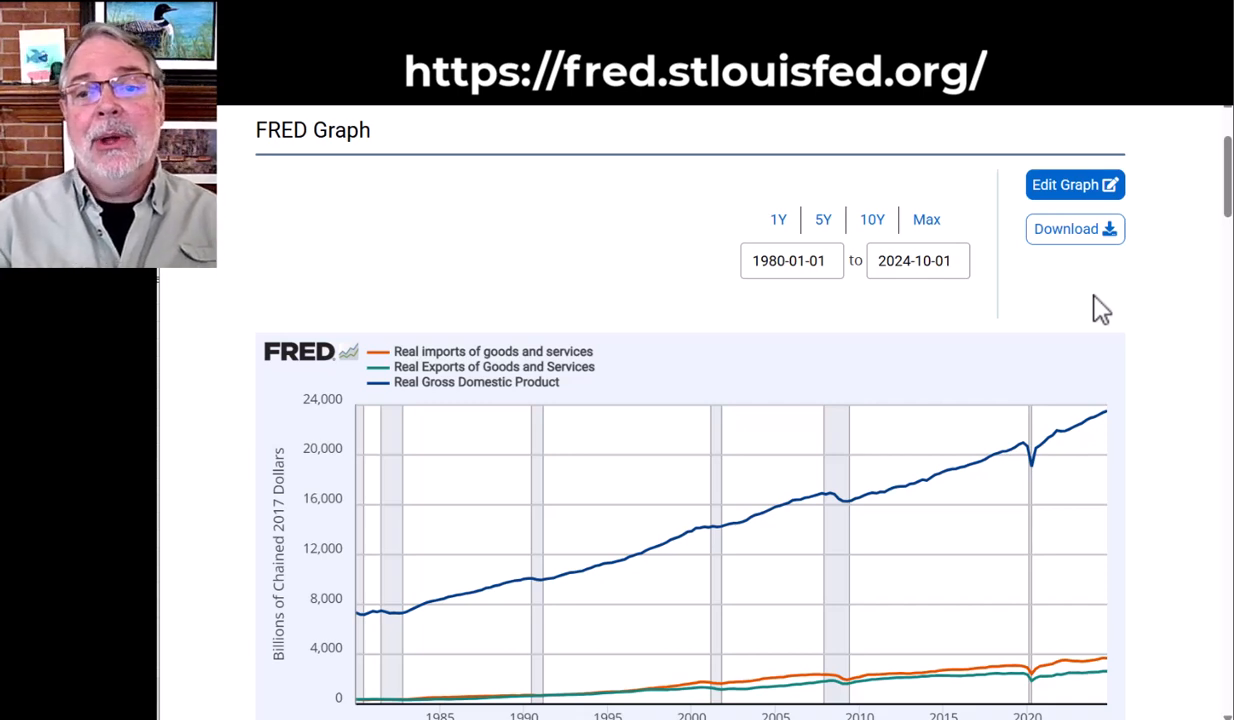
pyautogui.moveTo(1225, 182); pyautogui.dragTo(1225, 210)
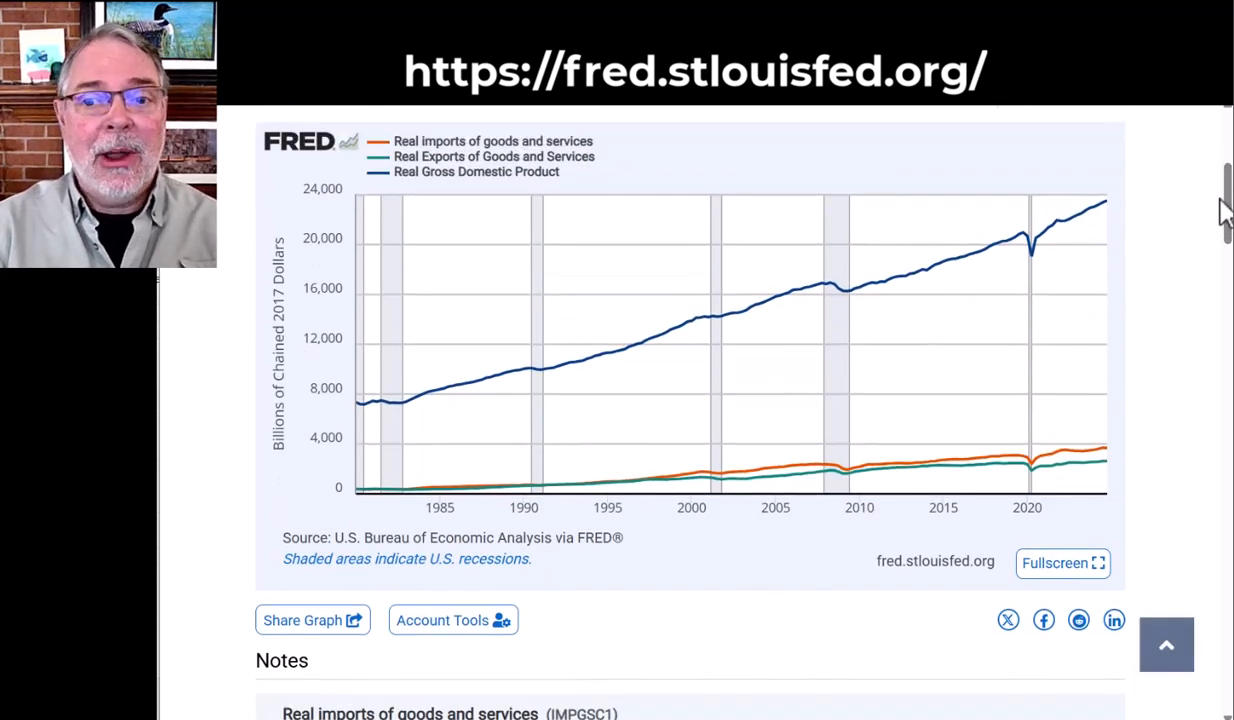